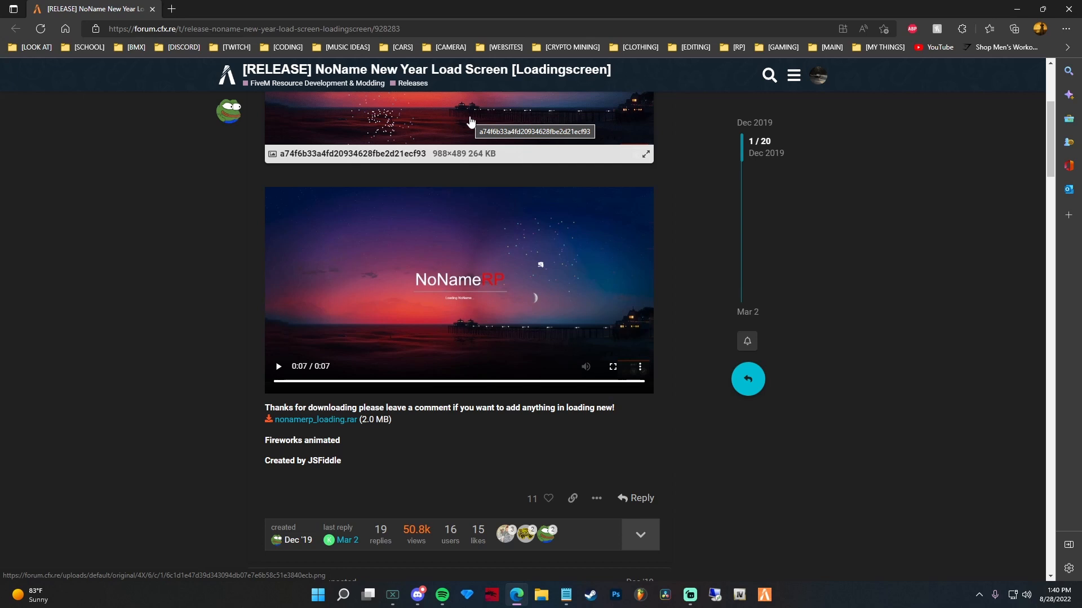
- Download nonamerp_loading.rar from the forum post, show it in its download folder, and close the browser
{"action": "left_click", "coordinate": [314, 421]}
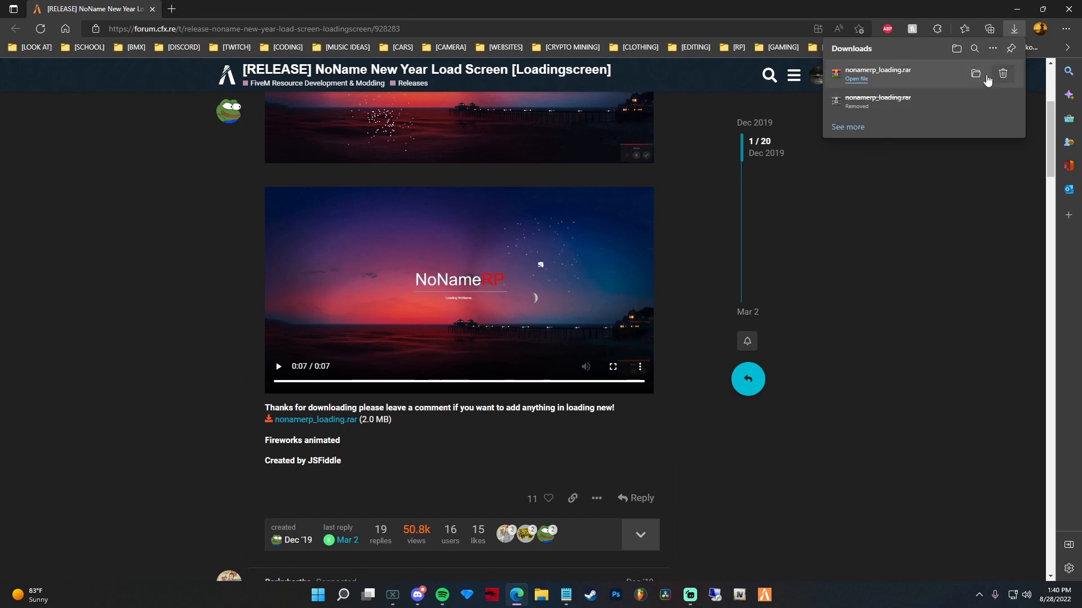
{"action": "left_click", "coordinate": [975, 73]}
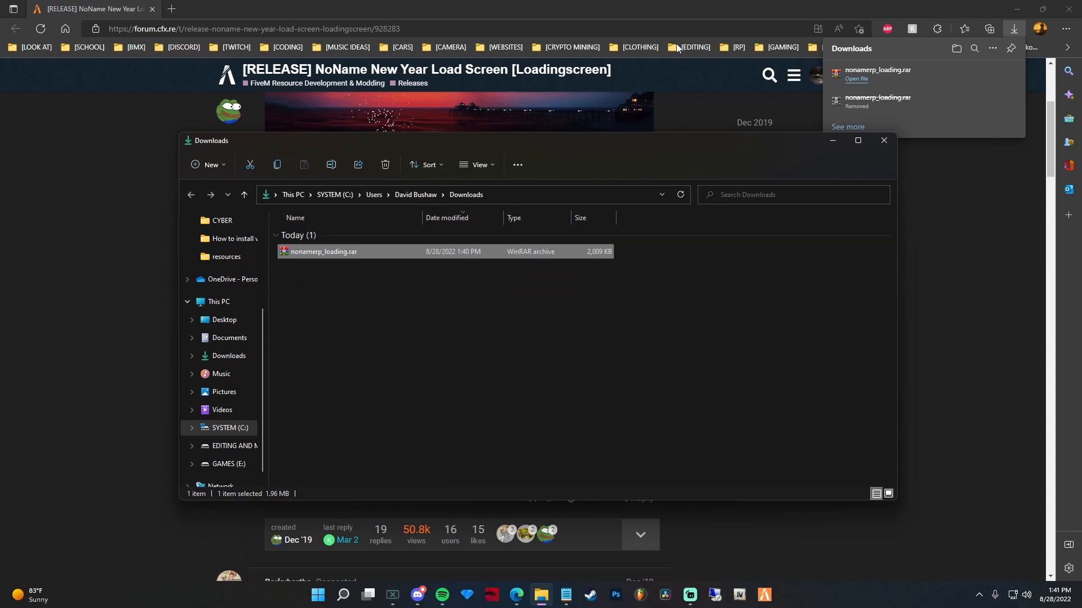
{"action": "left_click", "coordinate": [1077, 7]}
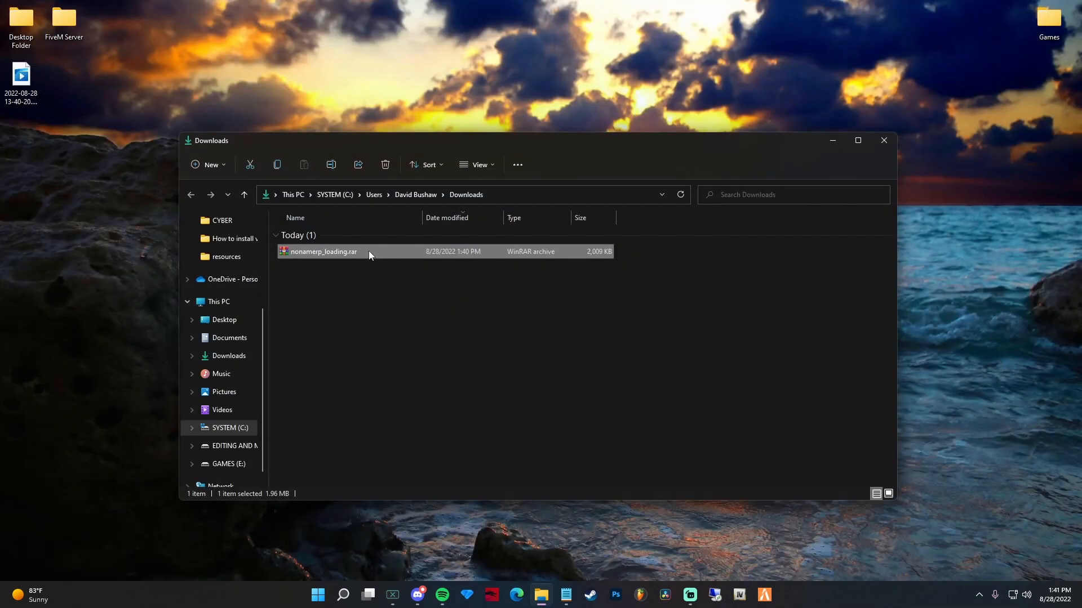
- Extract nonamerp_loading.rar into its own nonamerp_loading folder and delete the archive
{"action": "right_click", "coordinate": [355, 254]}
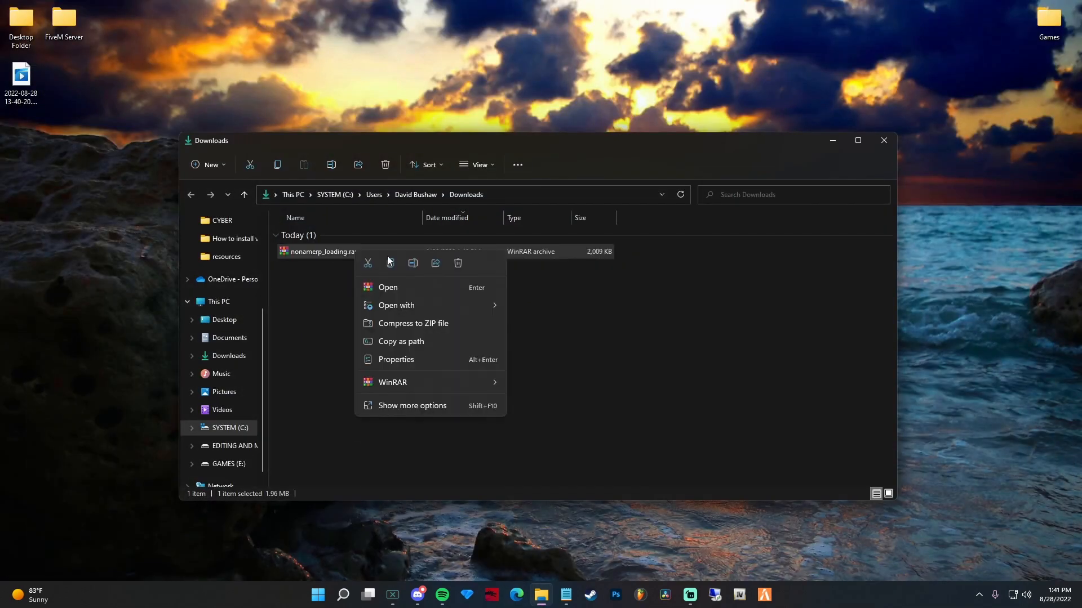
{"action": "mouse_move", "coordinate": [422, 383]}
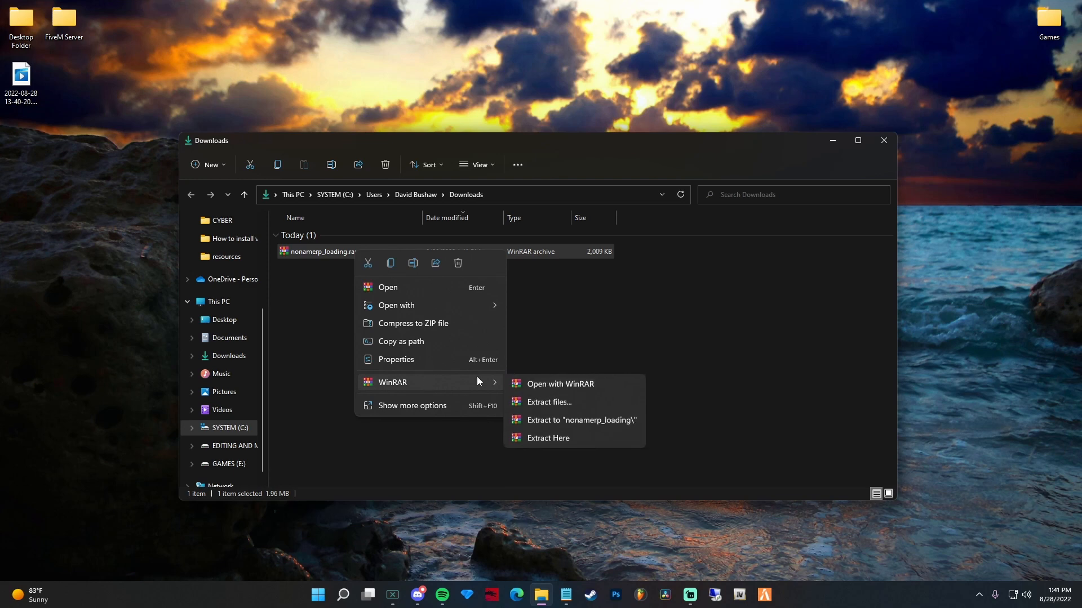
{"action": "left_click", "coordinate": [589, 420]}
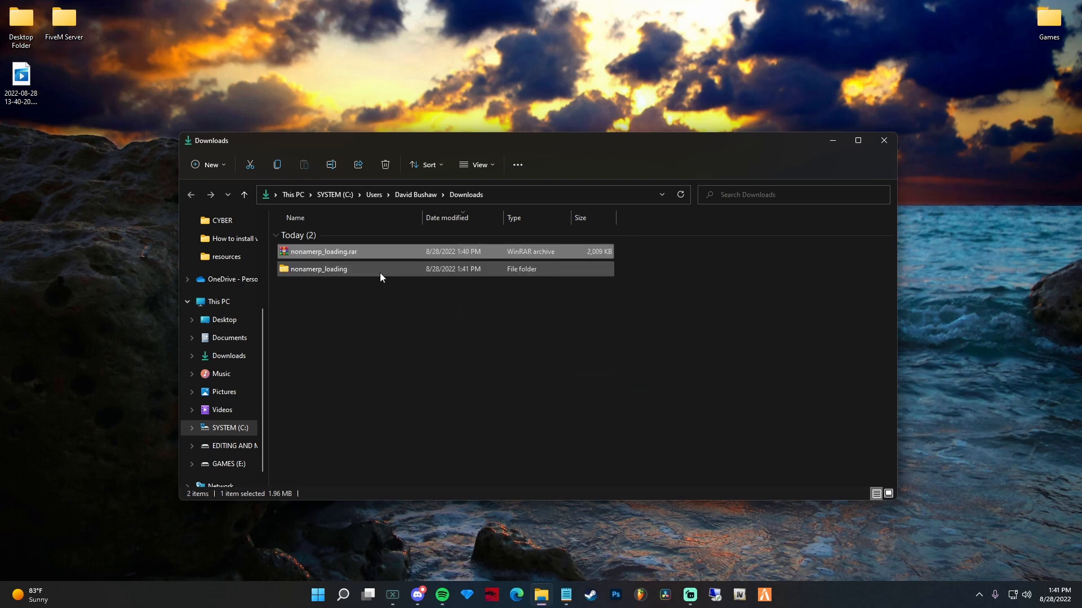
{"action": "right_click", "coordinate": [377, 250]}
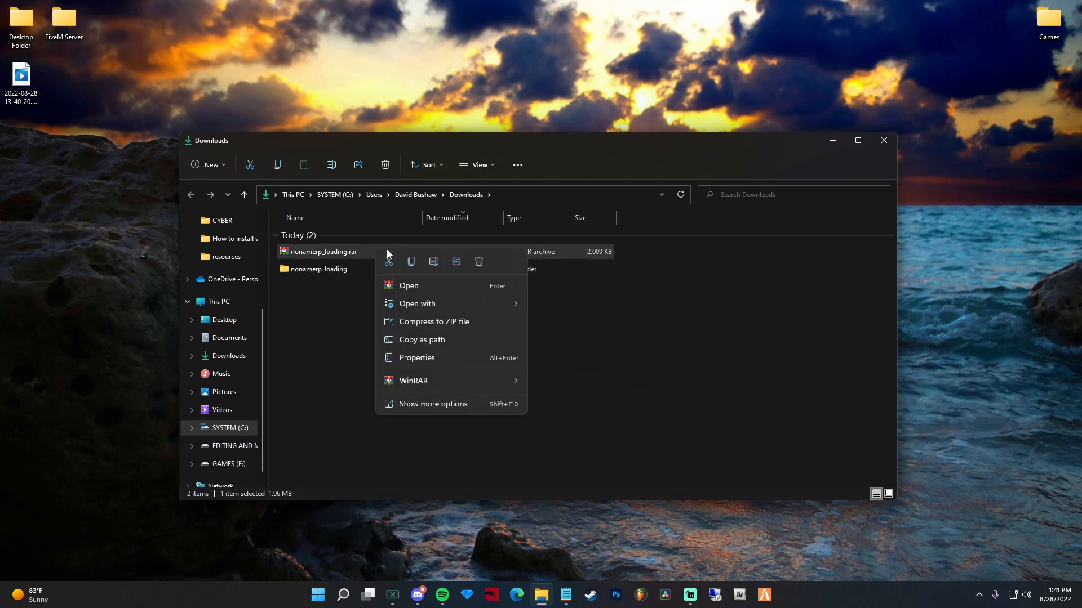
{"action": "left_click", "coordinate": [477, 260]}
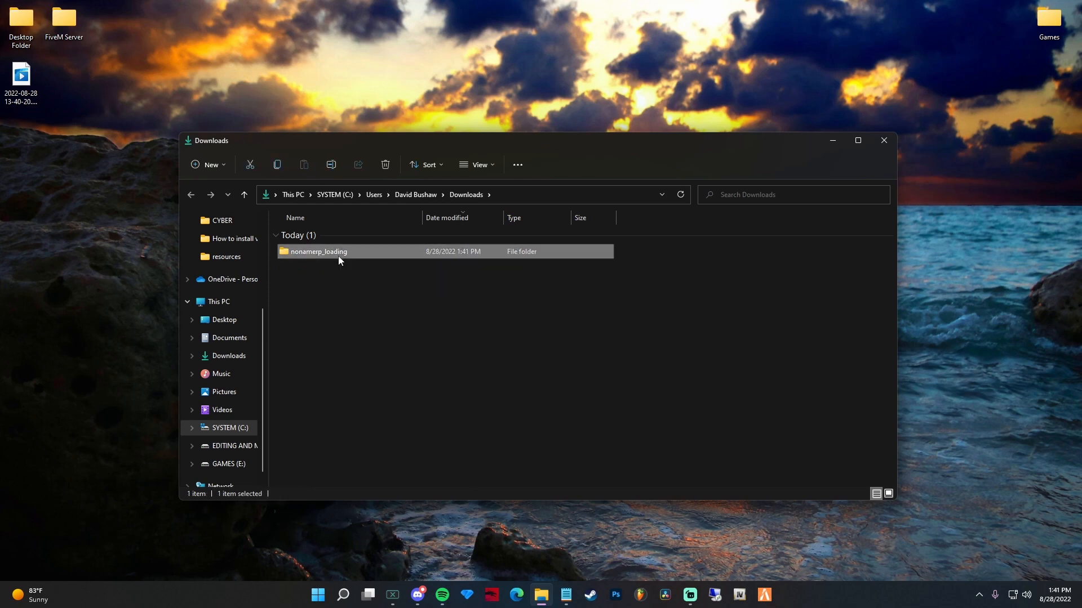
- Check the contents of the extracted nonamerp_loading folder and rename its inner folder to loadingscreen
{"action": "double_click", "coordinate": [338, 253]}
{"action": "double_click", "coordinate": [330, 237]}
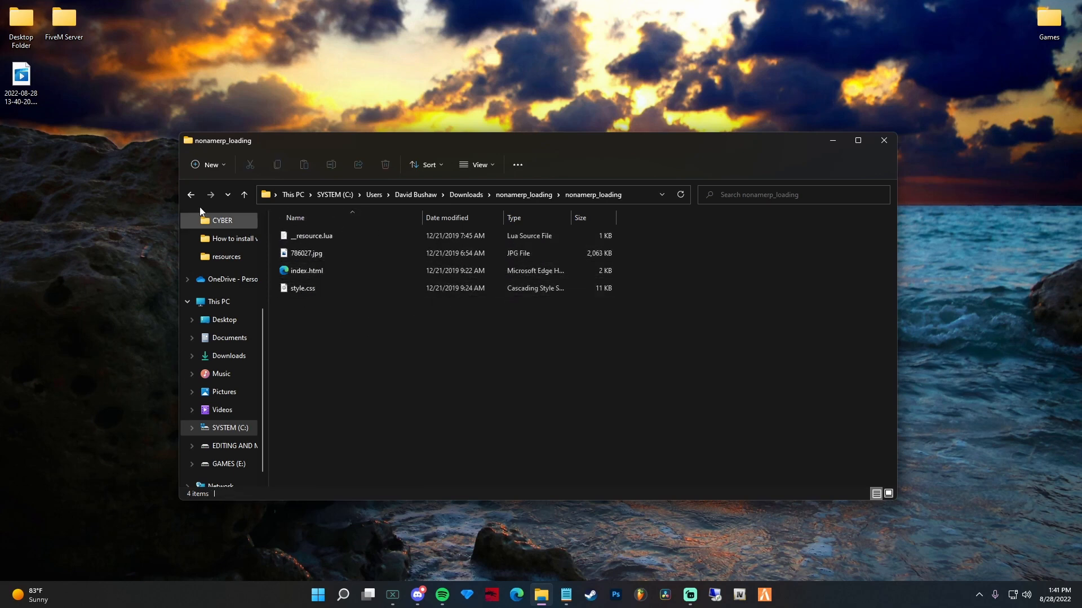
{"action": "left_click", "coordinate": [190, 195]}
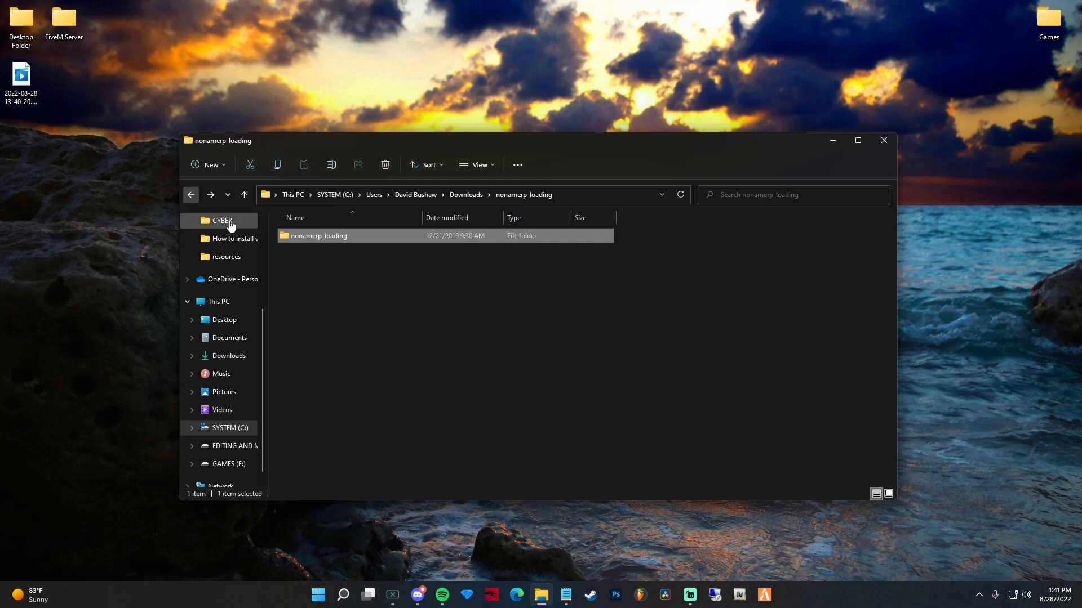
{"action": "right_click", "coordinate": [340, 239]}
{"action": "left_click", "coordinate": [401, 247]}
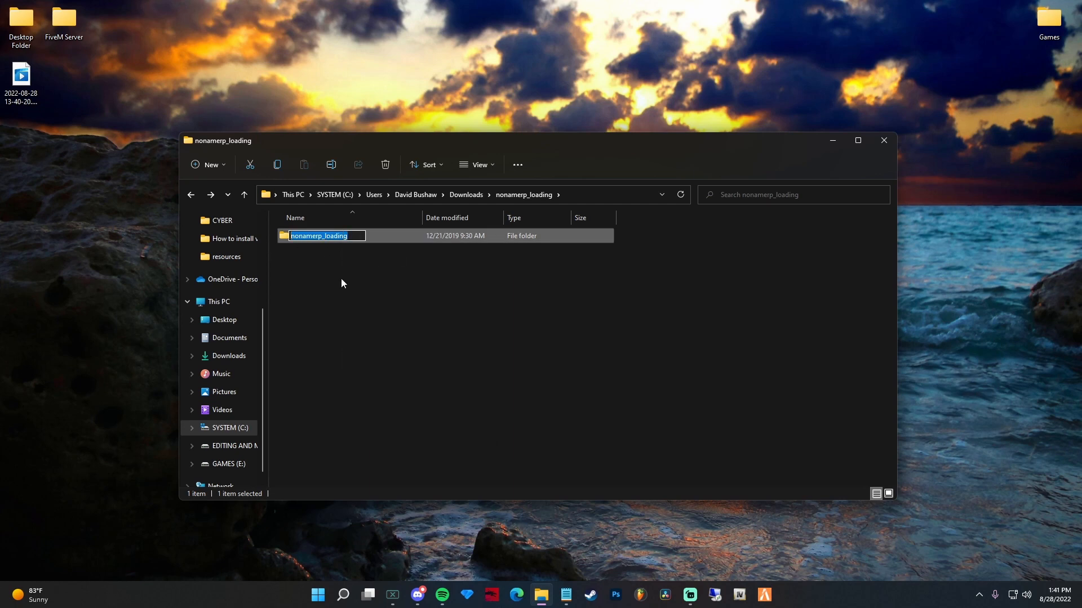
{"action": "type", "text": "l"}
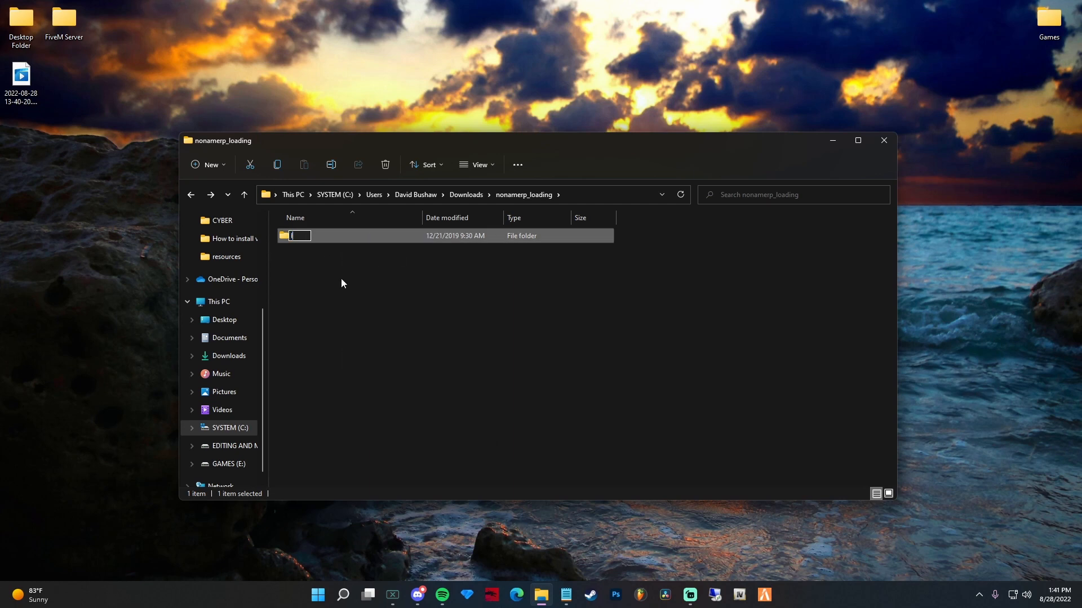
{"action": "type", "text": "oadingscreen"}
{"action": "type", "text": "_"}
{"action": "key", "text": "BackSpace"}
{"action": "key", "text": "Return"}
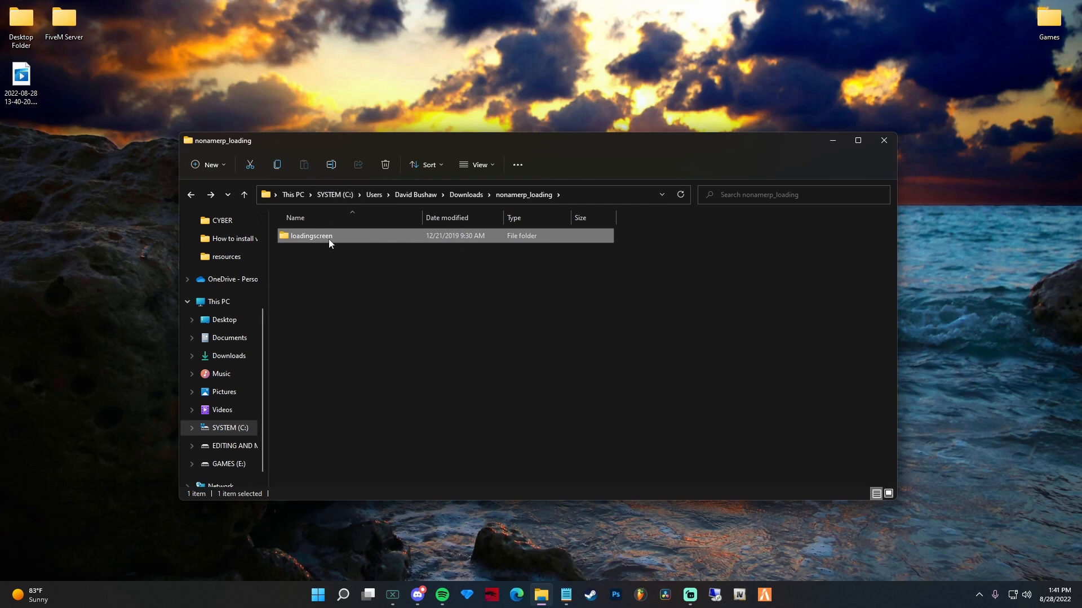
- Open the server's resources folder under FiveM Server, txData, CFXDefault_E1DA32.base in a separate window
{"action": "double_click", "coordinate": [64, 26]}
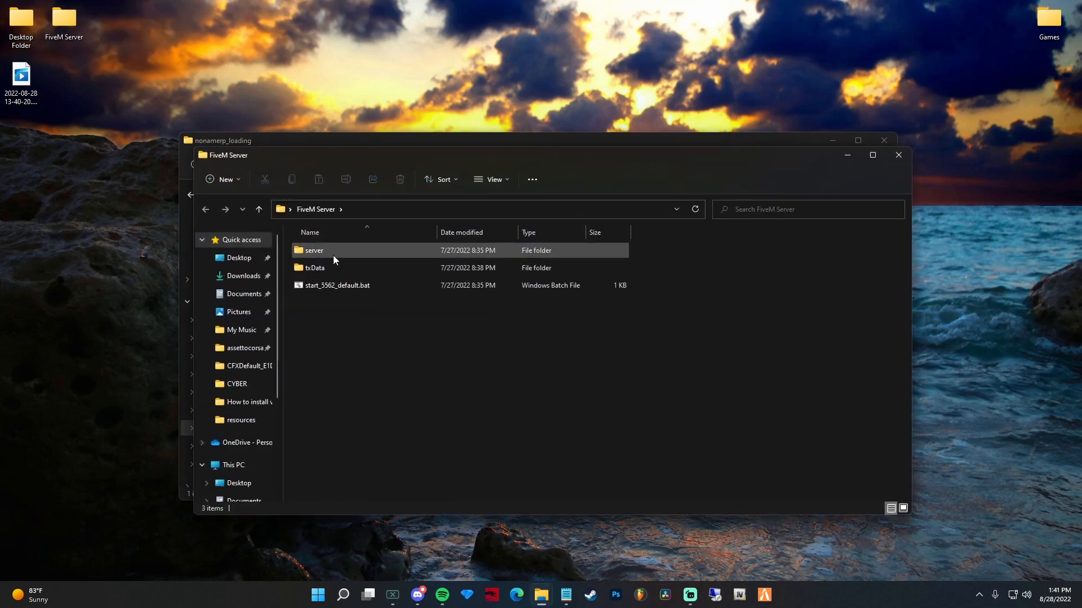
{"action": "double_click", "coordinate": [329, 268]}
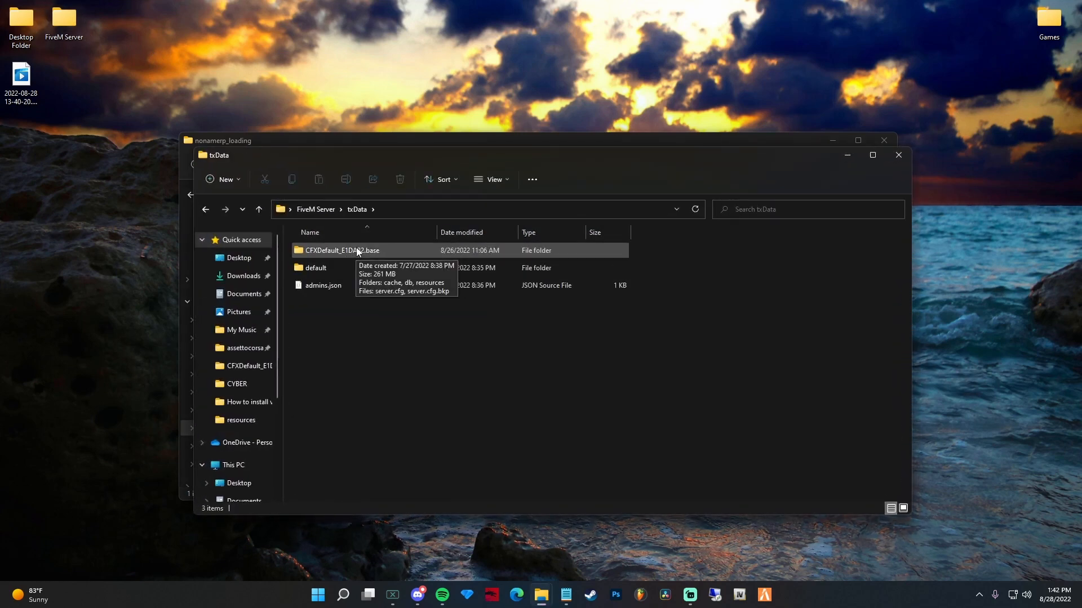
{"action": "double_click", "coordinate": [357, 251]}
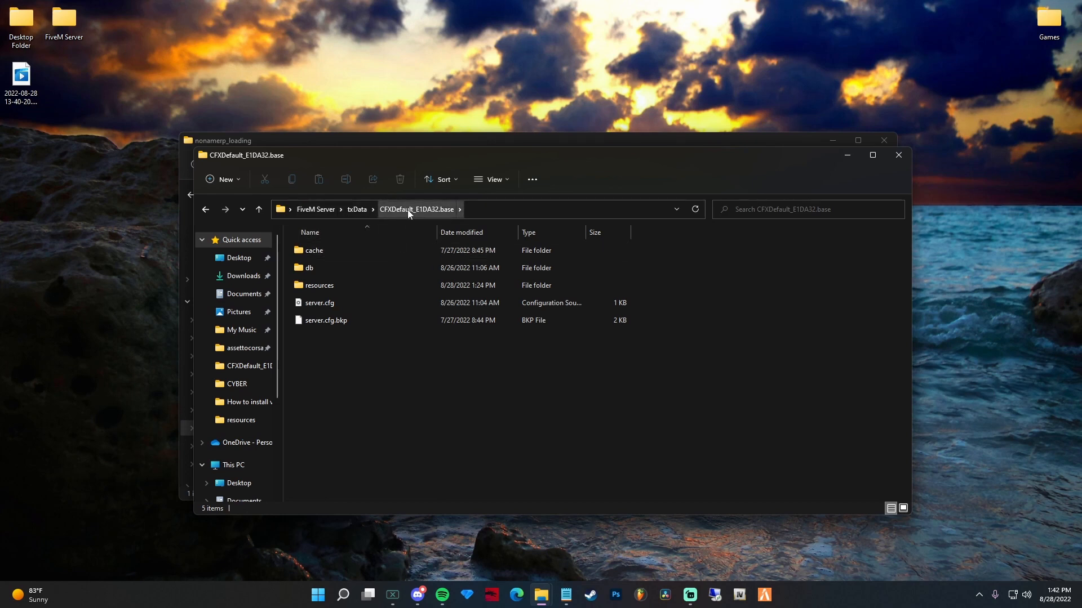
{"action": "double_click", "coordinate": [346, 288]}
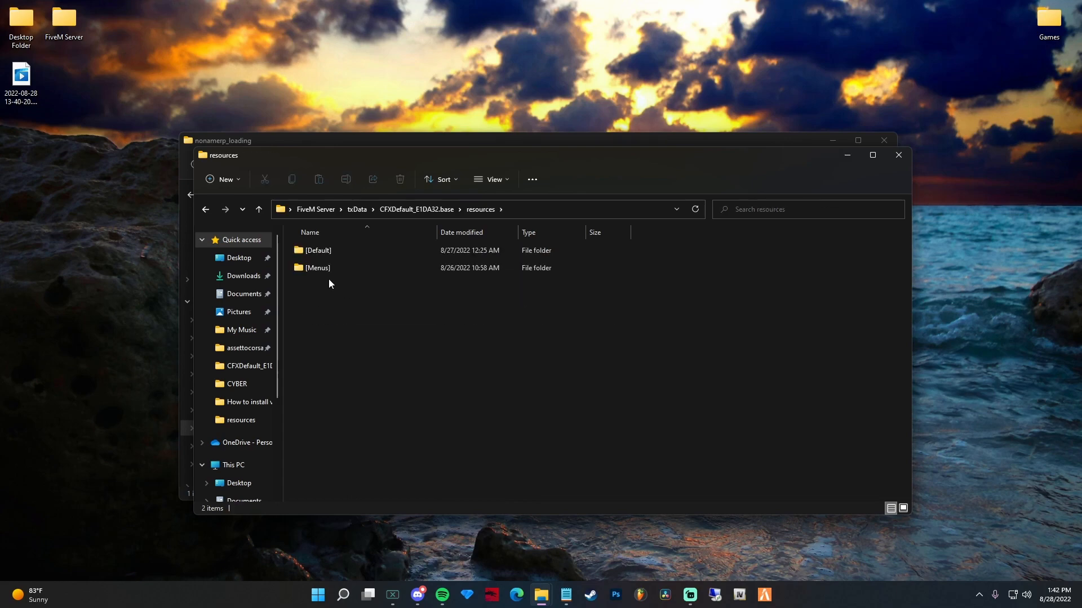
- Arrange the nonamerp_loading and resources folder windows side by side, each filling half the screen
{"action": "left_click_drag", "start_coordinate": [292, 157], "coordinate": [169, 141]}
{"action": "left_click_drag", "start_coordinate": [551, 137], "coordinate": [7, 143]}
{"action": "left_click", "coordinate": [658, 140]}
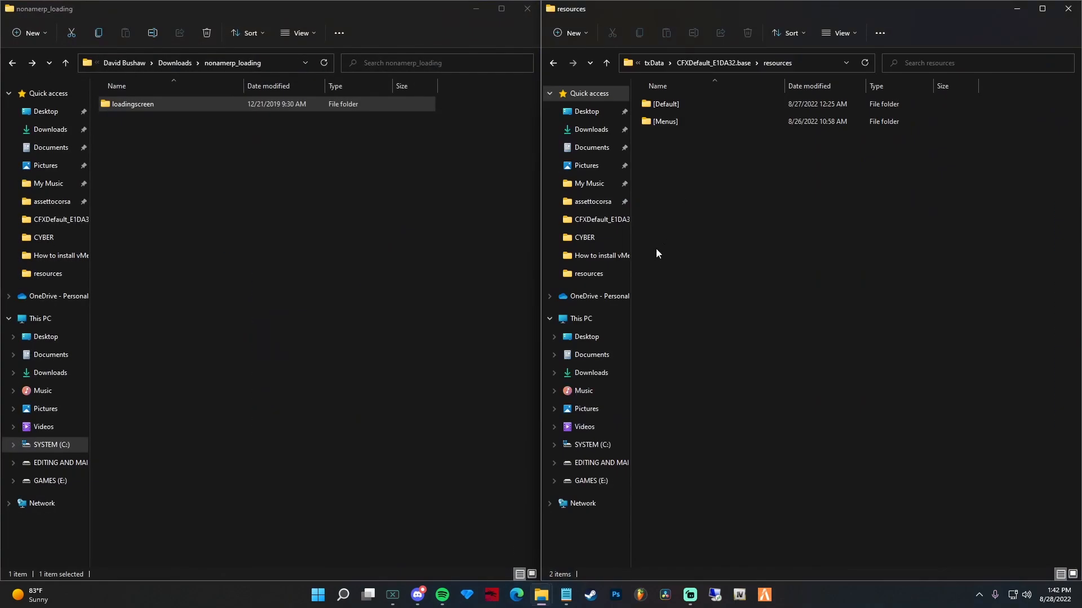
{"action": "left_click", "coordinate": [410, 213]}
{"action": "left_click", "coordinate": [754, 240]}
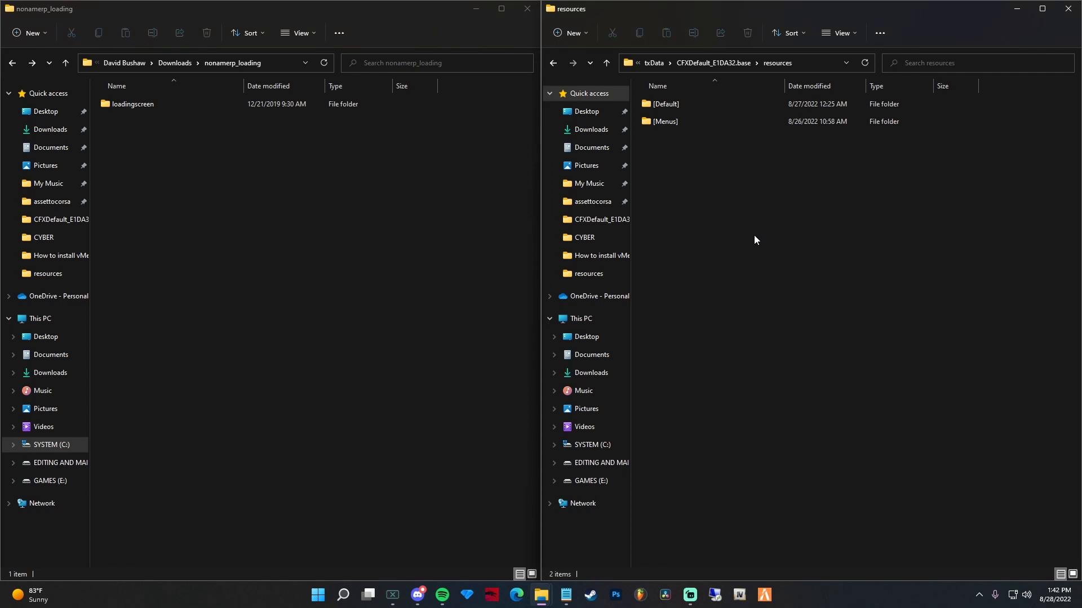
- Check how the [Menus] folder is organised and create a new folder named [Connecting] in resources
{"action": "double_click", "coordinate": [670, 121]}
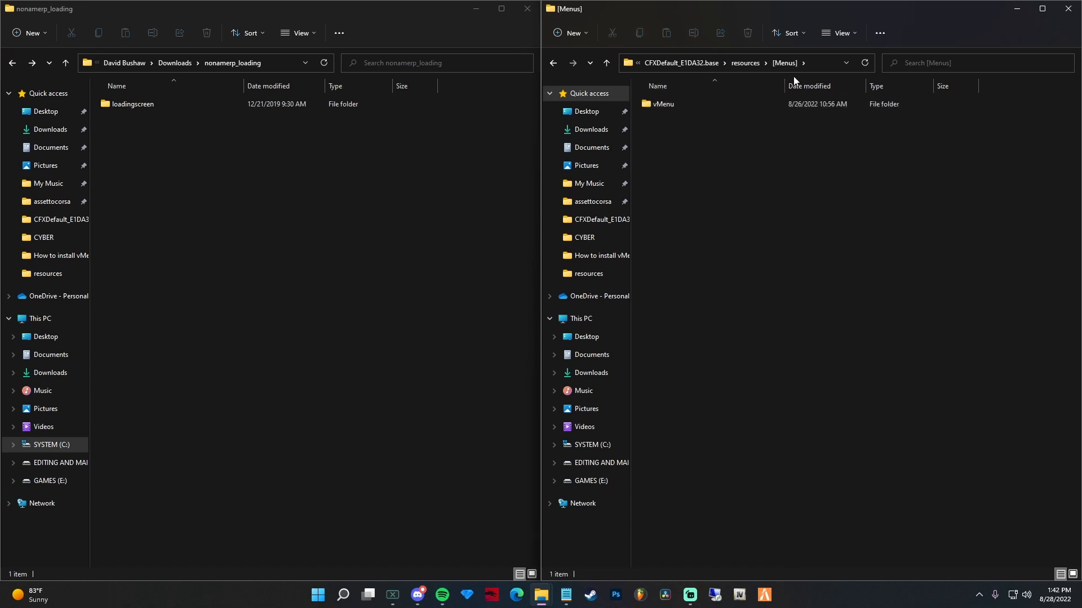
{"action": "left_click", "coordinate": [750, 64]}
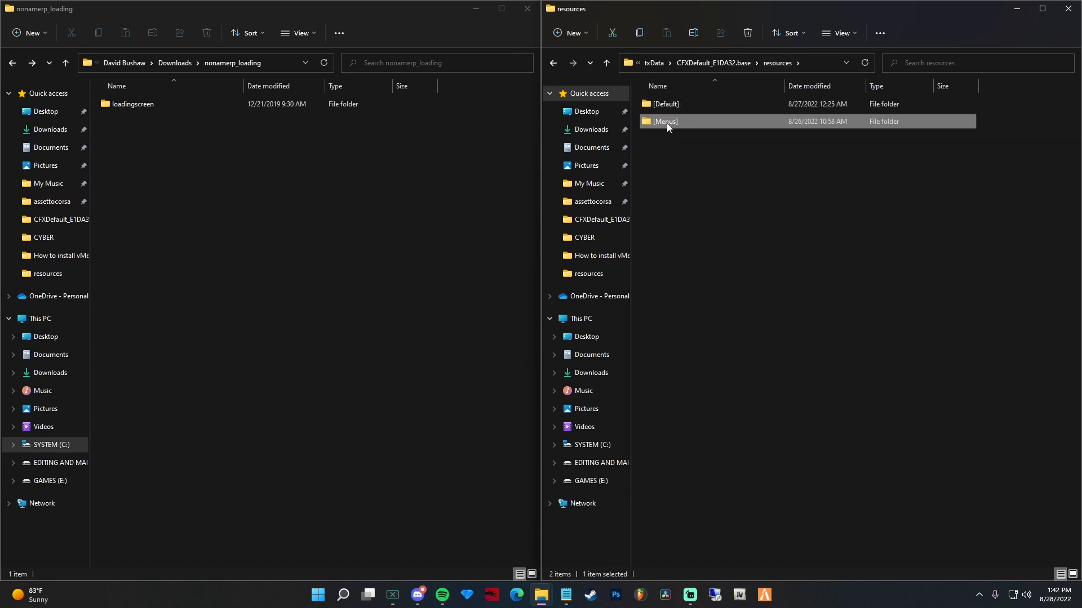
{"action": "double_click", "coordinate": [671, 123]}
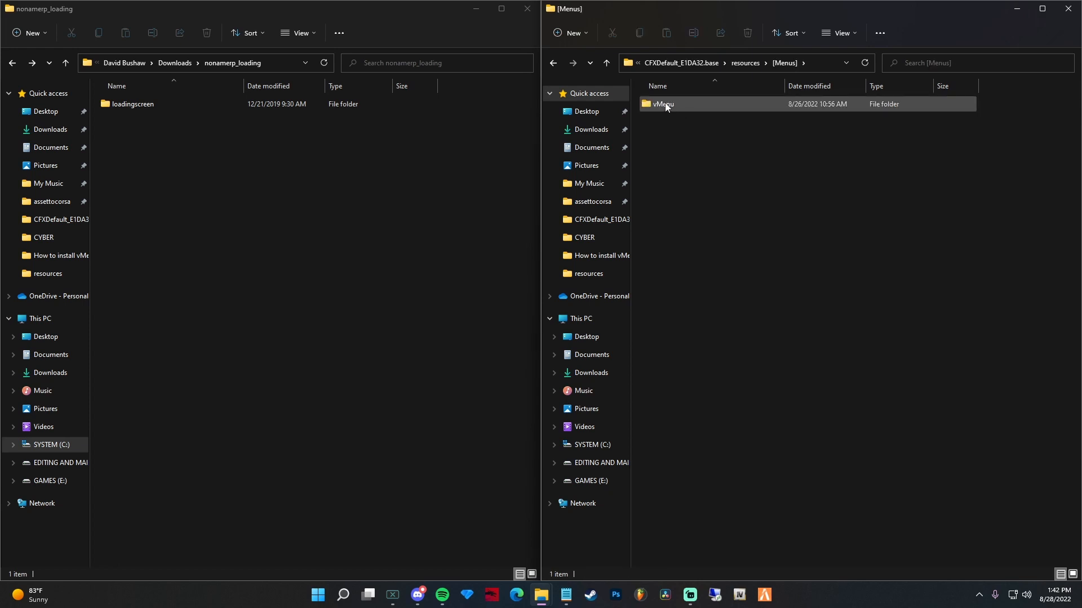
{"action": "left_click", "coordinate": [749, 63]}
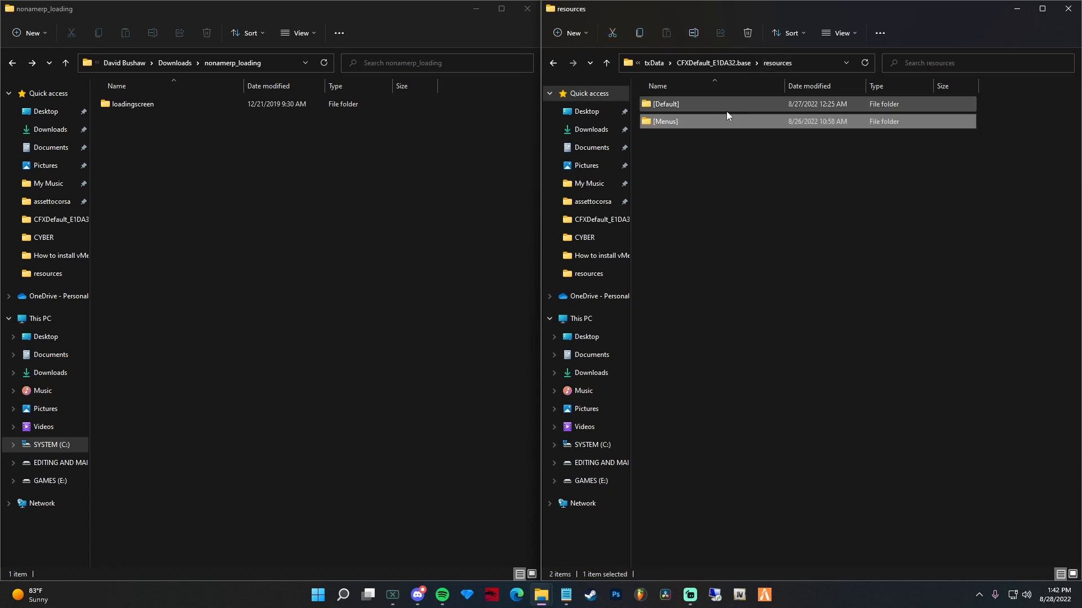
{"action": "left_click", "coordinate": [714, 192]}
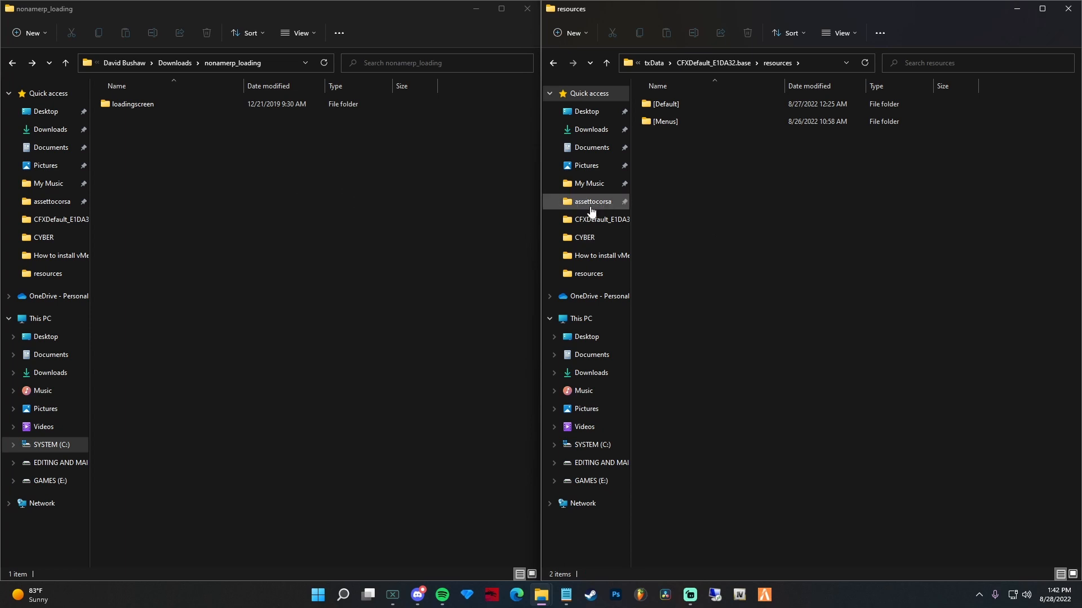
{"action": "right_click", "coordinate": [701, 218]}
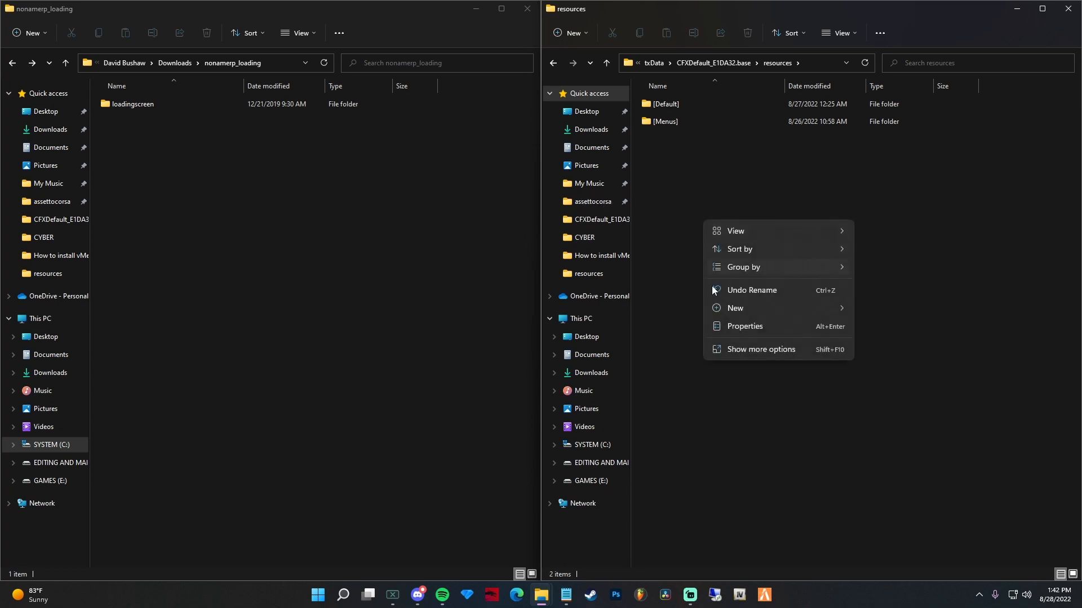
{"action": "mouse_move", "coordinate": [743, 312]}
{"action": "left_click", "coordinate": [915, 308]}
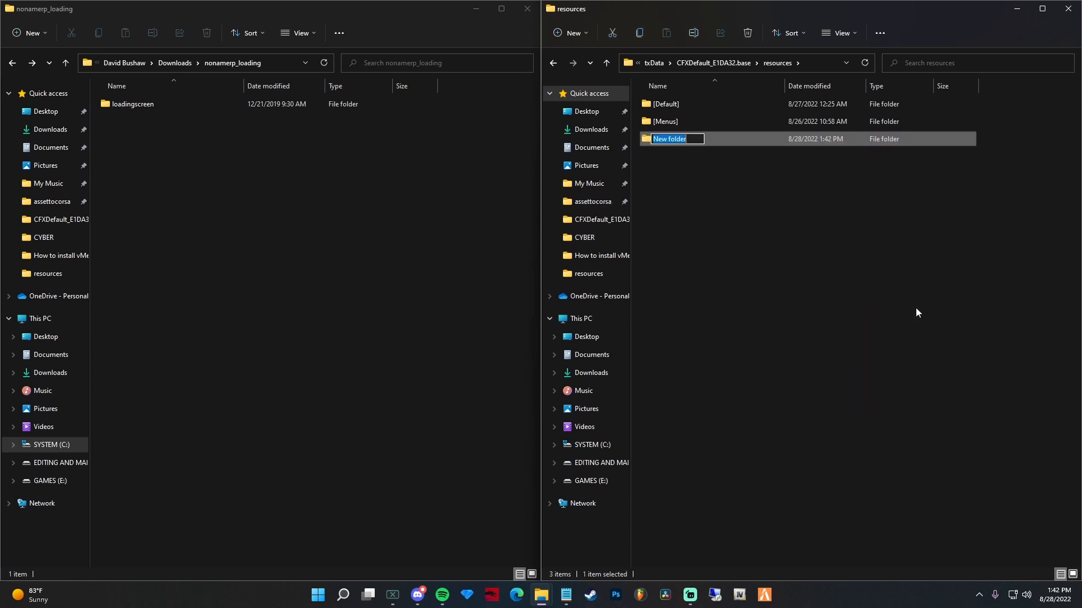
{"action": "type", "text": "[]"}
{"action": "type", "text": "Connect"}
{"action": "type", "text": "ing"}
{"action": "left_click", "coordinate": [742, 217]}
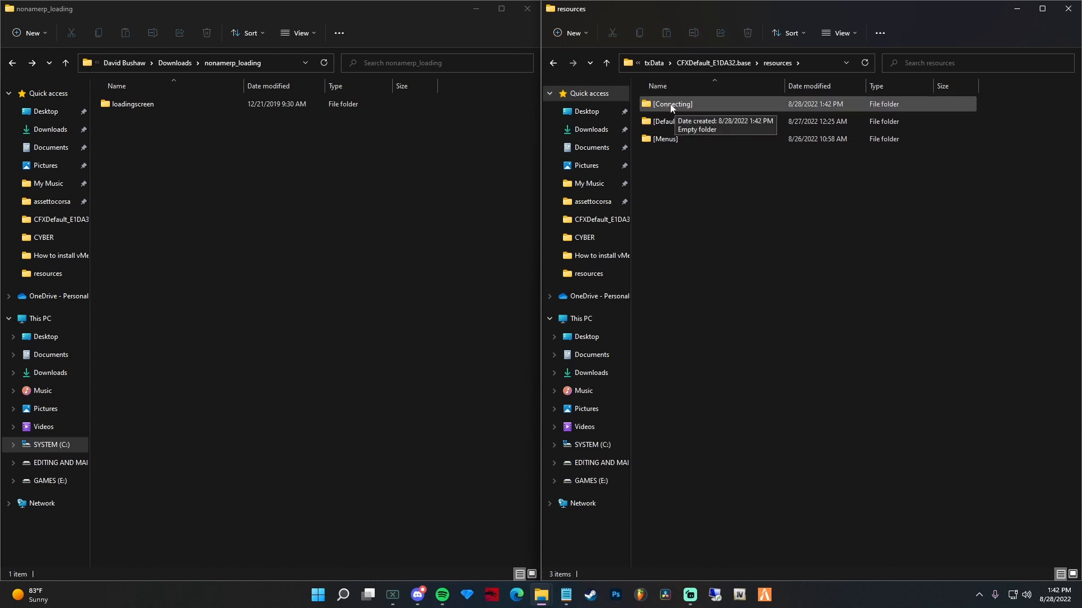
- Move the loadingscreen folder into the [Connecting] resource folder and open [Connecting] to check it
{"action": "left_click_drag", "start_coordinate": [165, 102], "coordinate": [688, 103]}
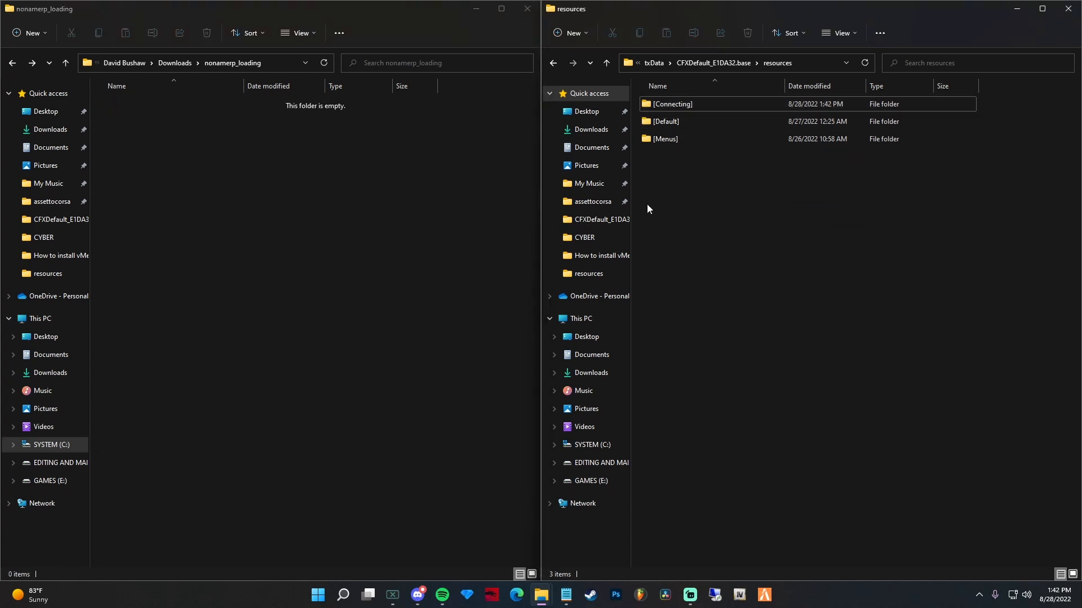
{"action": "double_click", "coordinate": [681, 104]}
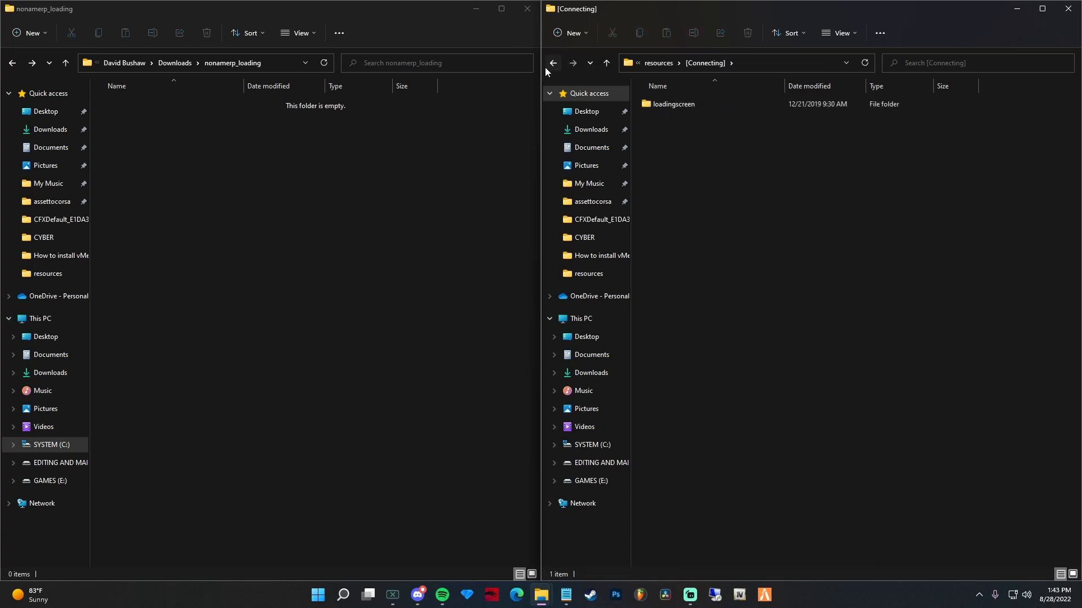
{"action": "left_click", "coordinate": [550, 63]}
{"action": "double_click", "coordinate": [691, 104]}
{"action": "left_click", "coordinate": [658, 62]}
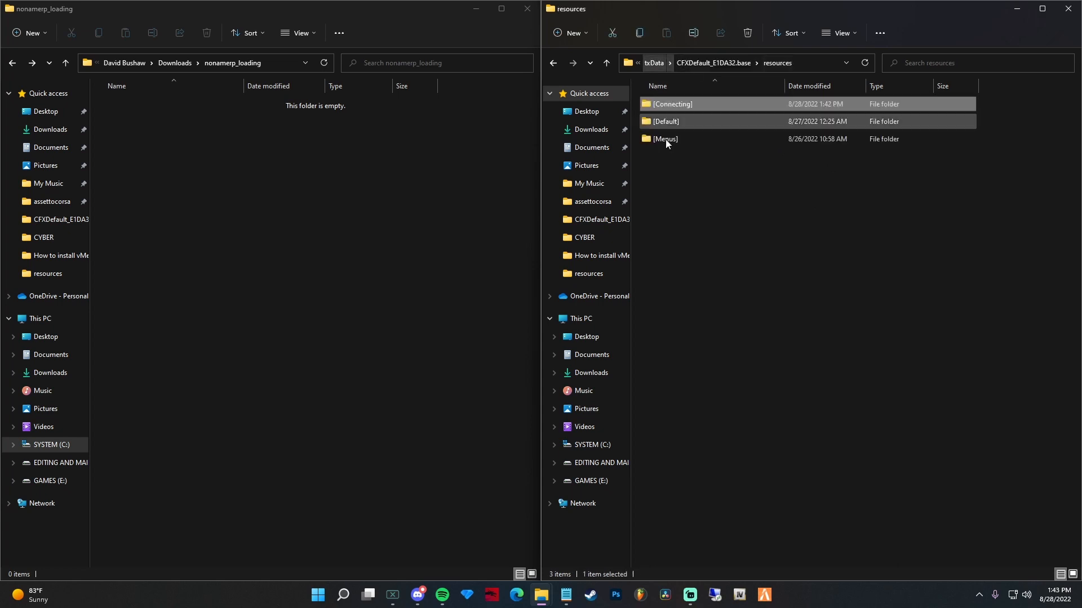
{"action": "double_click", "coordinate": [678, 102]}
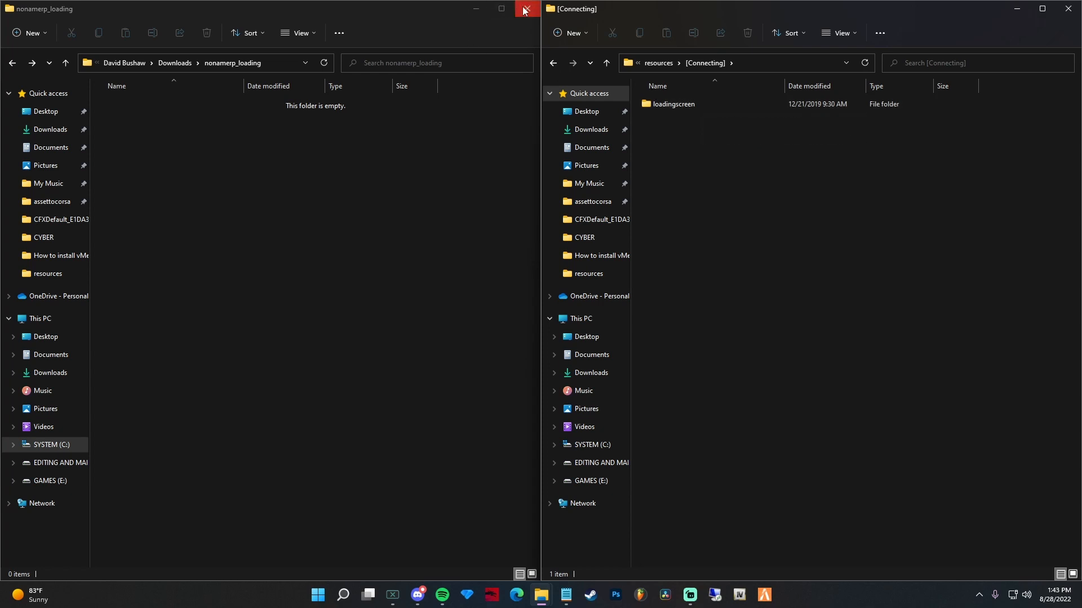
- Open server.cfg from the CFXDefault_E1DA32.base folder and add the line "start loadingscreen" at the end of the Custom Files section
{"action": "left_click", "coordinate": [62, 219]}
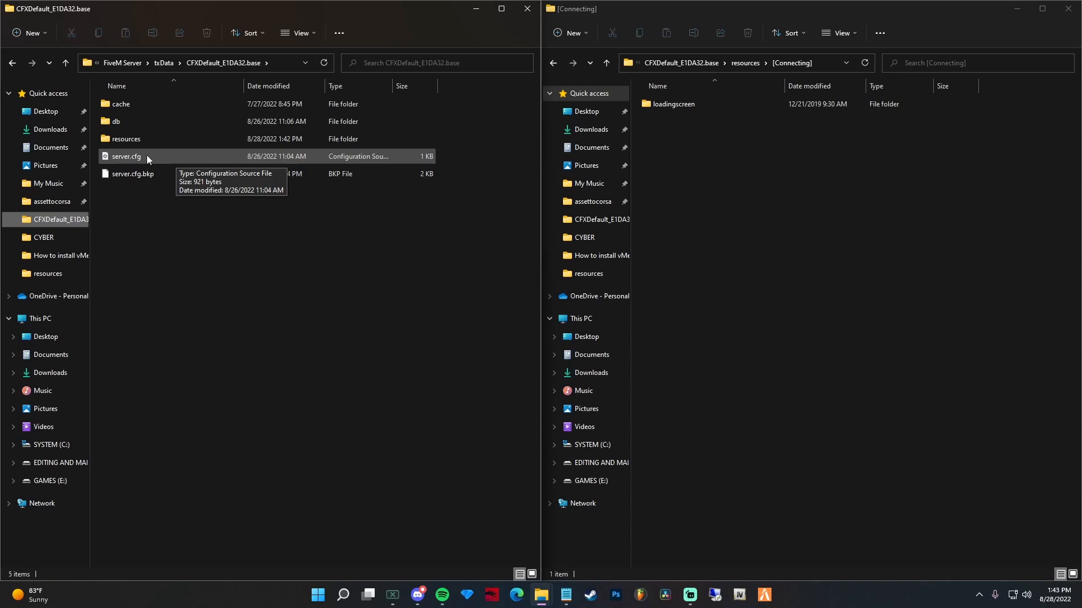
{"action": "double_click", "coordinate": [129, 157]}
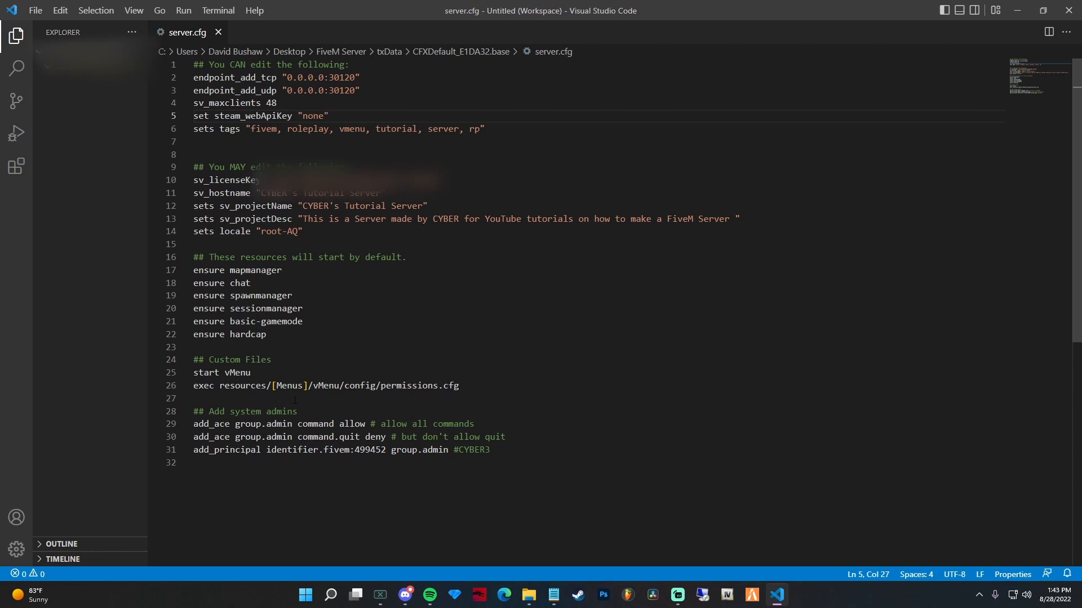
{"action": "left_click", "coordinate": [252, 374]}
{"action": "left_click", "coordinate": [493, 387]}
{"action": "key", "text": "Return"}
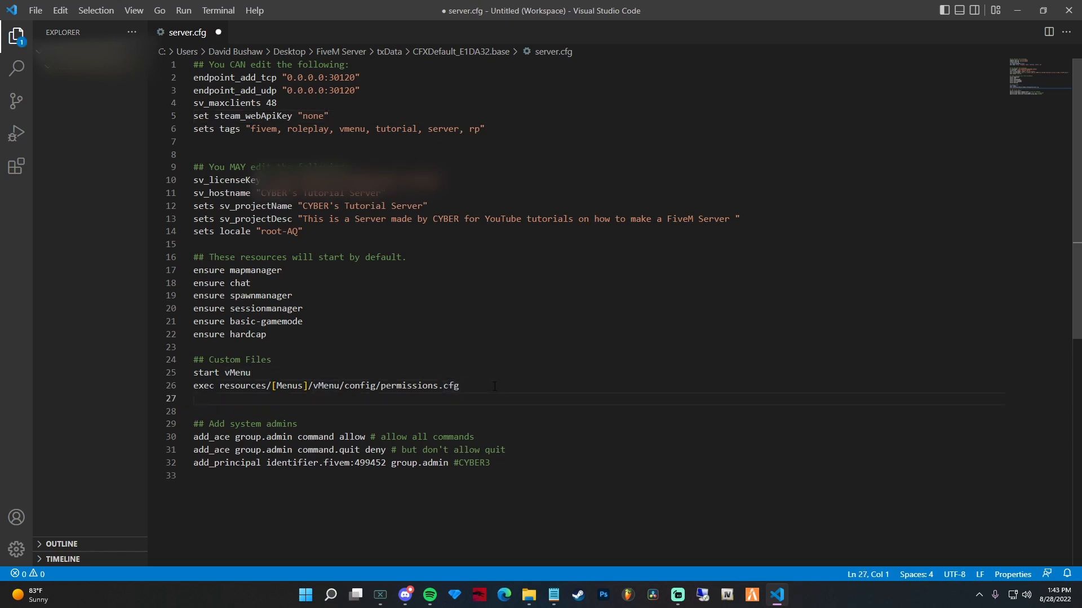
{"action": "key", "text": "Return"}
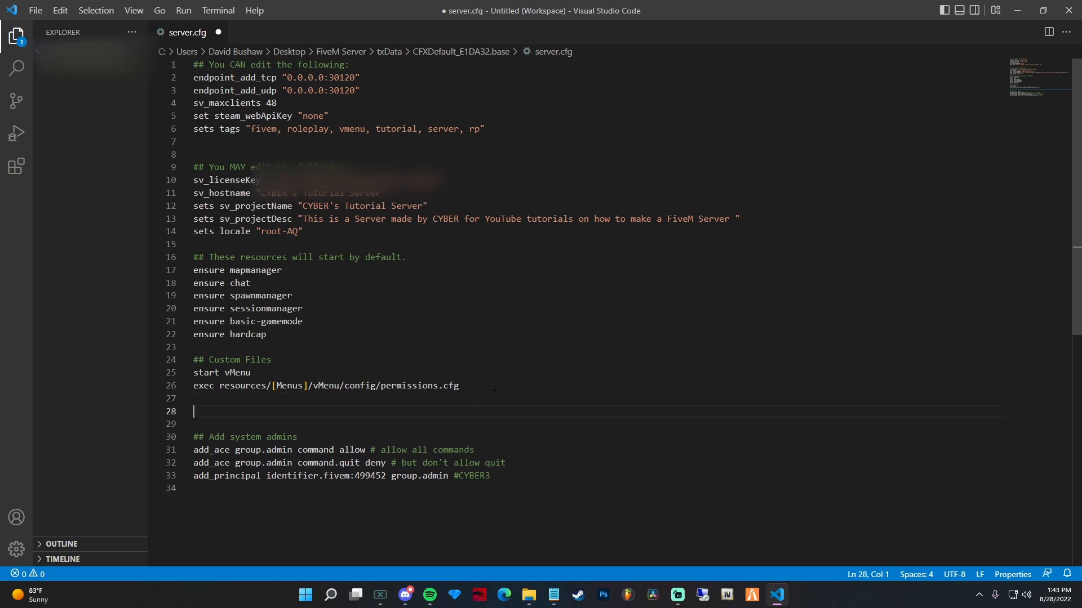
{"action": "type", "text": "start loadingscreen"}
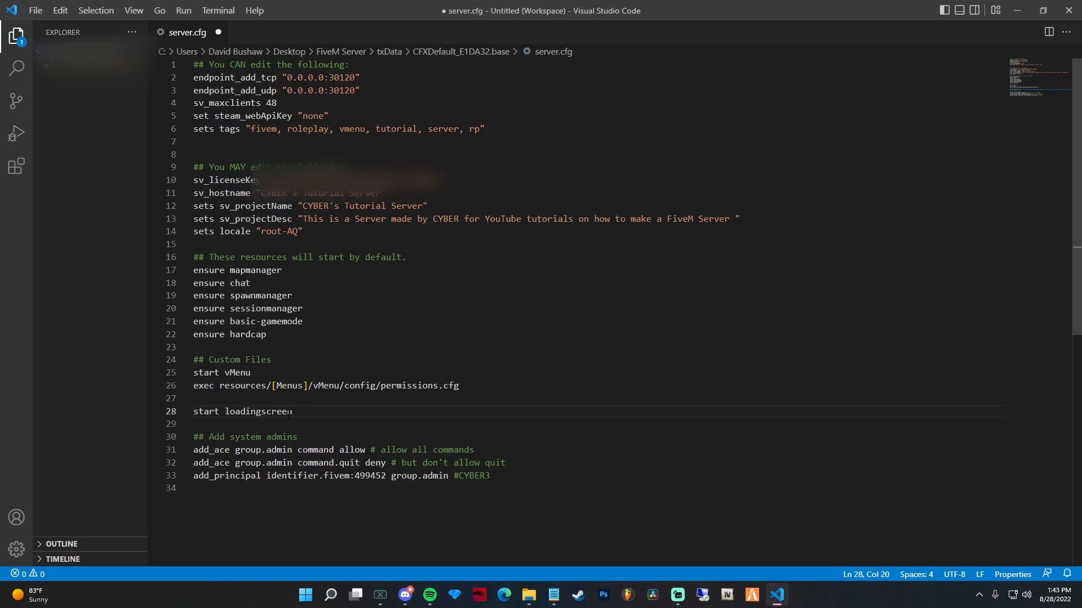
- Save server.cfg, then close the file and the code editor
{"action": "left_click", "coordinate": [262, 412]}
{"action": "left_click", "coordinate": [320, 423]}
{"action": "left_click", "coordinate": [311, 415]}
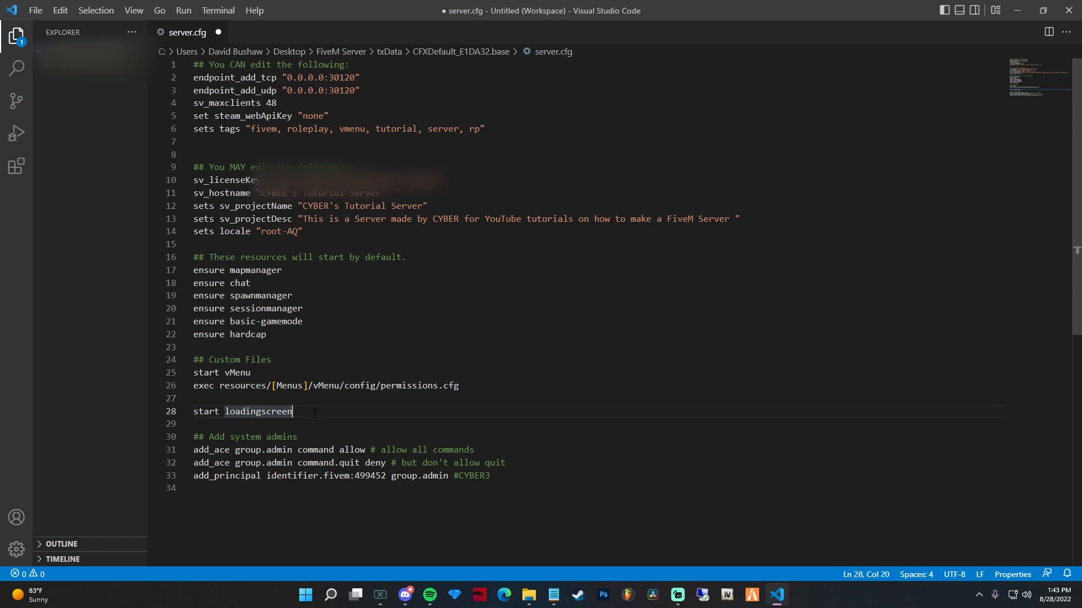
{"action": "left_click", "coordinate": [290, 424]}
{"action": "left_click", "coordinate": [292, 411]}
{"action": "left_click", "coordinate": [300, 399]}
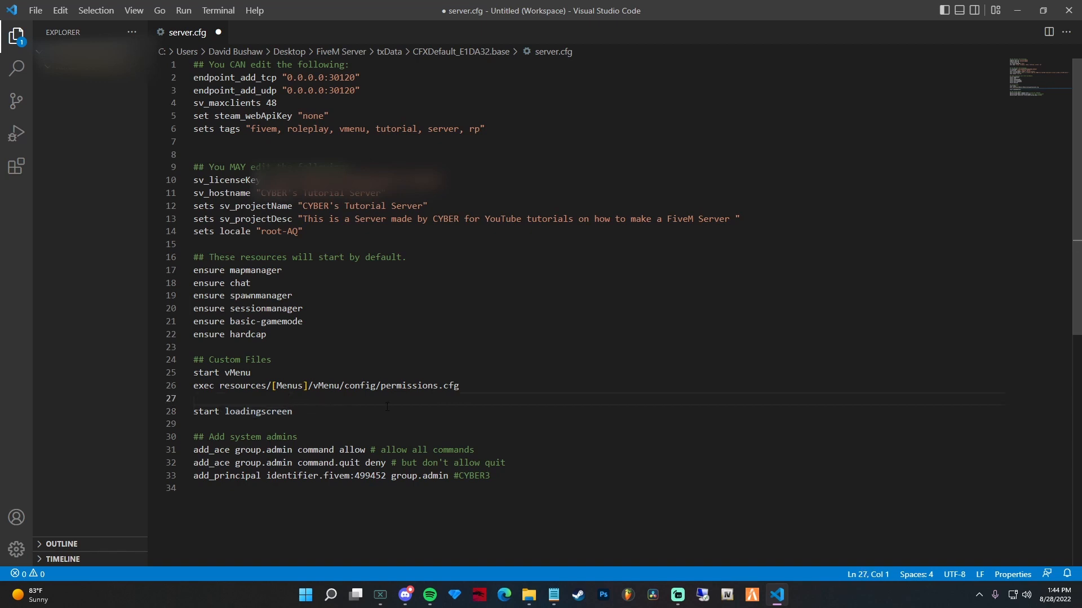
{"action": "key", "text": "ctrl+s"}
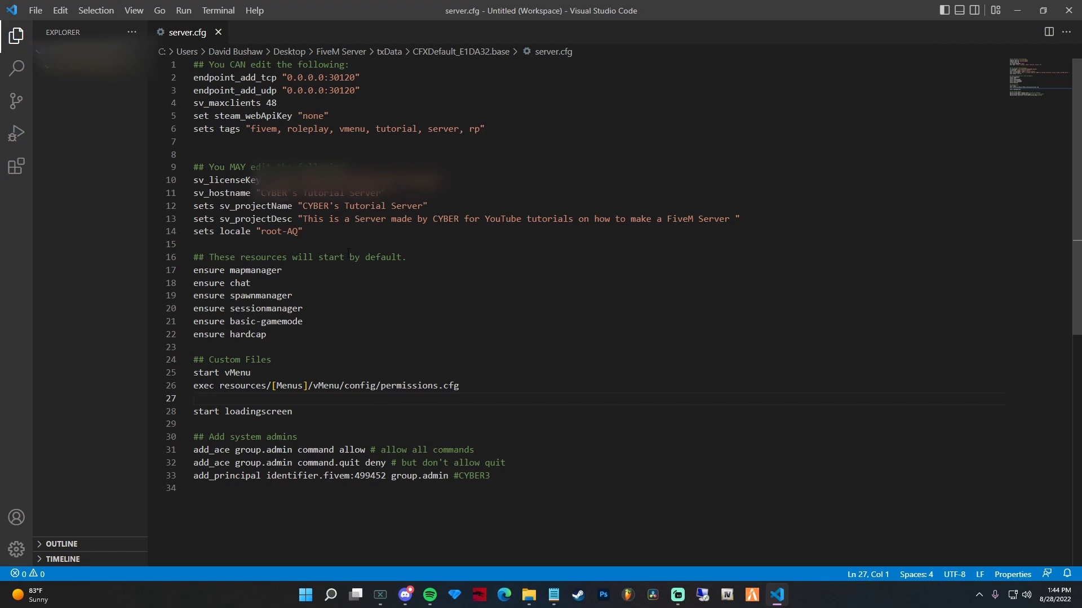
{"action": "left_click", "coordinate": [218, 32]}
{"action": "left_click", "coordinate": [1069, 10]}
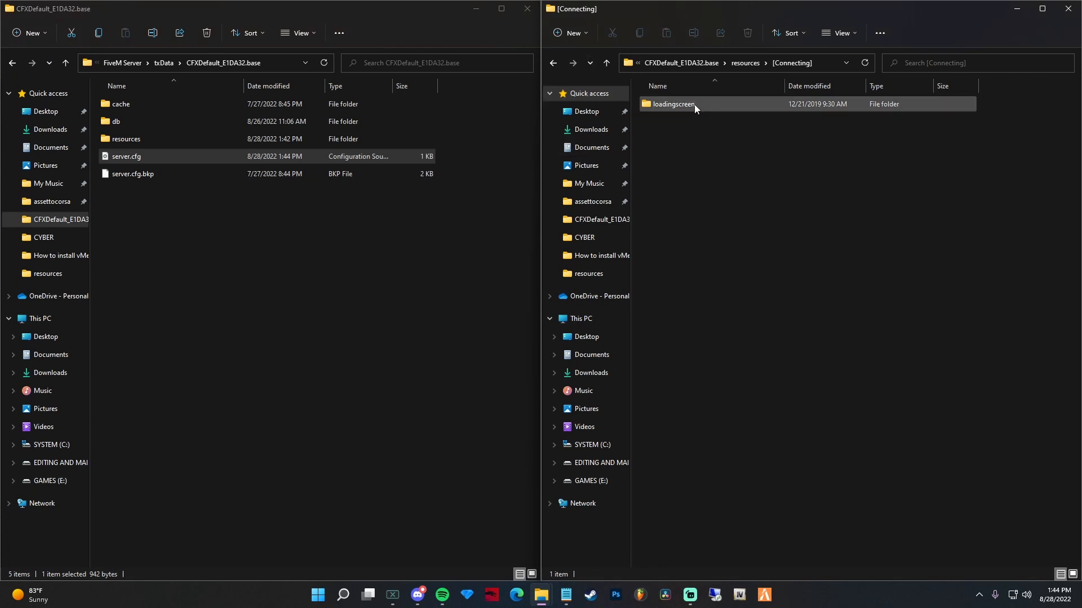
- Close the CFXDefault_E1DA32.base window, undock the [Connecting] window, and open its loadingscreen folder
{"action": "mouse_move", "coordinate": [694, 105]}
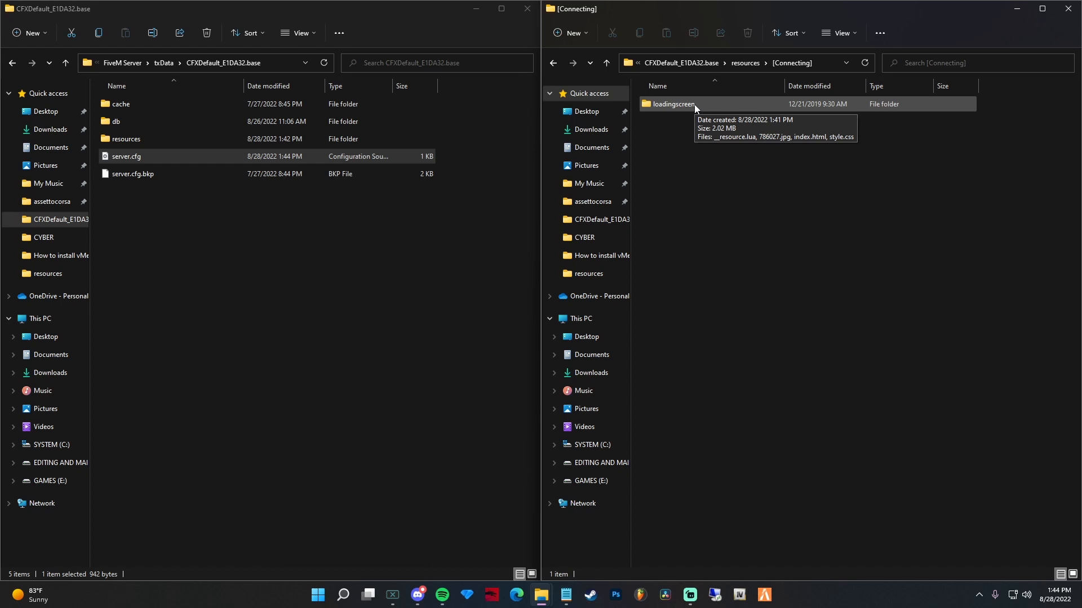
{"action": "left_click", "coordinate": [527, 9]}
{"action": "left_click_drag", "start_coordinate": [660, 22], "coordinate": [326, 112]}
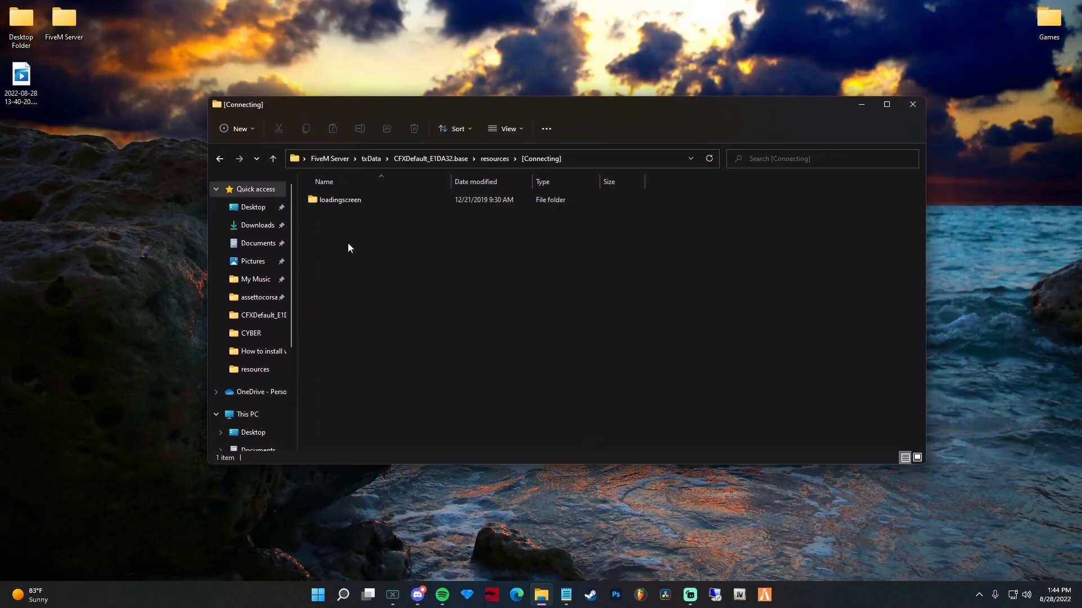
{"action": "double_click", "coordinate": [327, 201]}
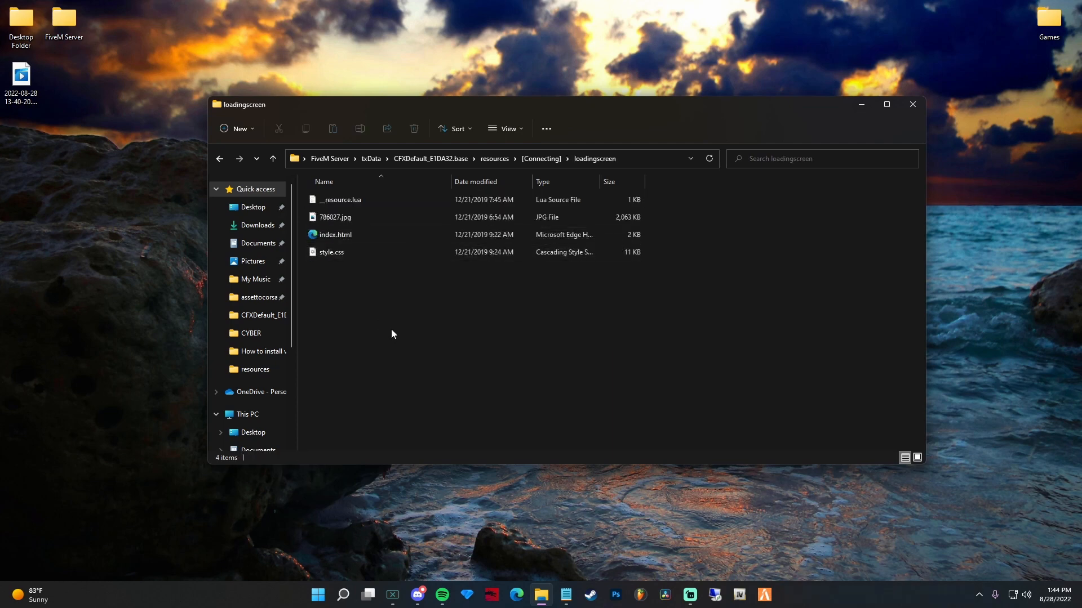
- View the loading screen's background image 786027.jpg and close the image viewer
{"action": "double_click", "coordinate": [351, 217]}
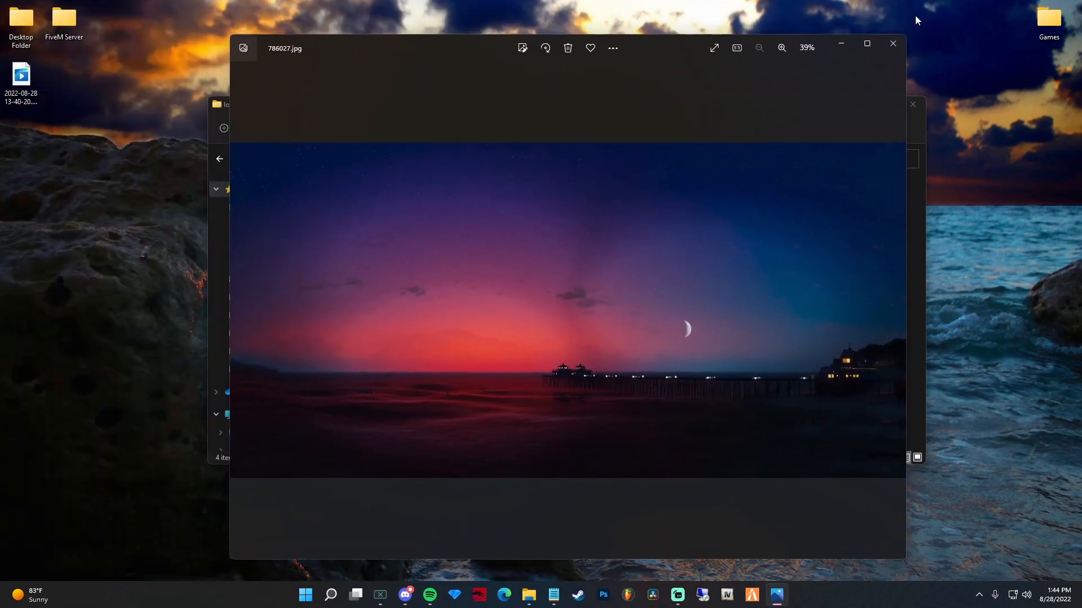
{"action": "left_click_drag", "start_coordinate": [662, 48], "coordinate": [698, 53]}
{"action": "left_click", "coordinate": [904, 54]}
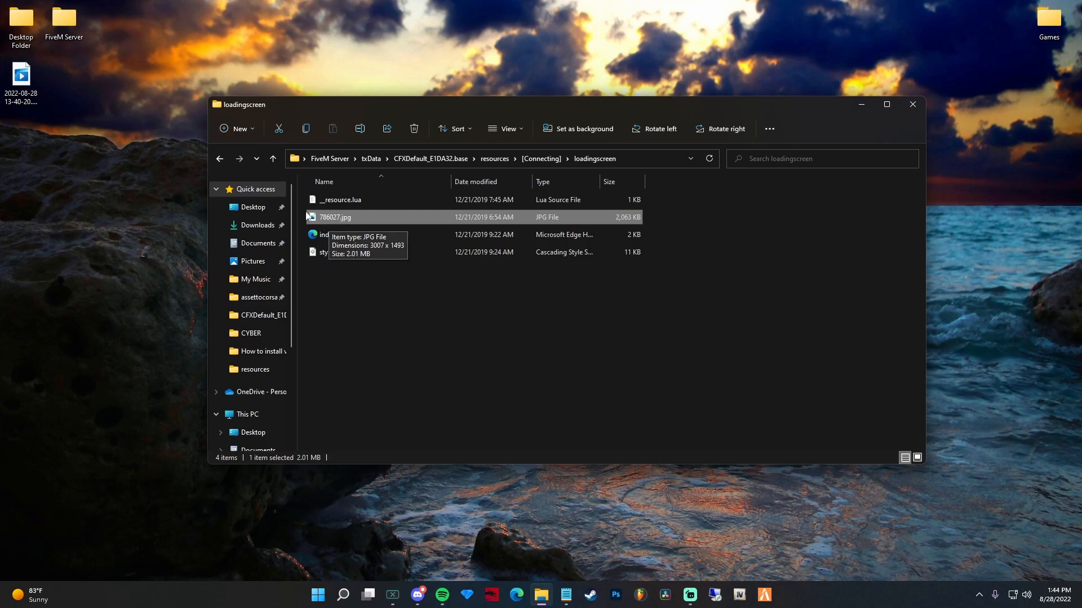
{"action": "left_click_drag", "start_coordinate": [454, 107], "coordinate": [418, 111]}
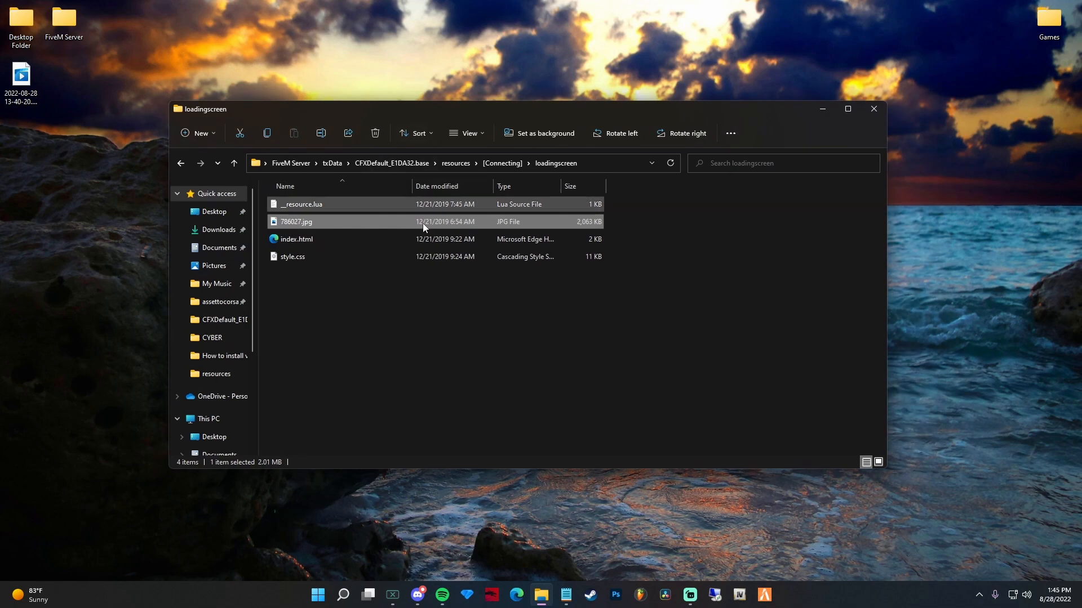
- Create a new text document in the loadingscreen folder and enter 786027.jpg as its name
{"action": "right_click", "coordinate": [367, 293]}
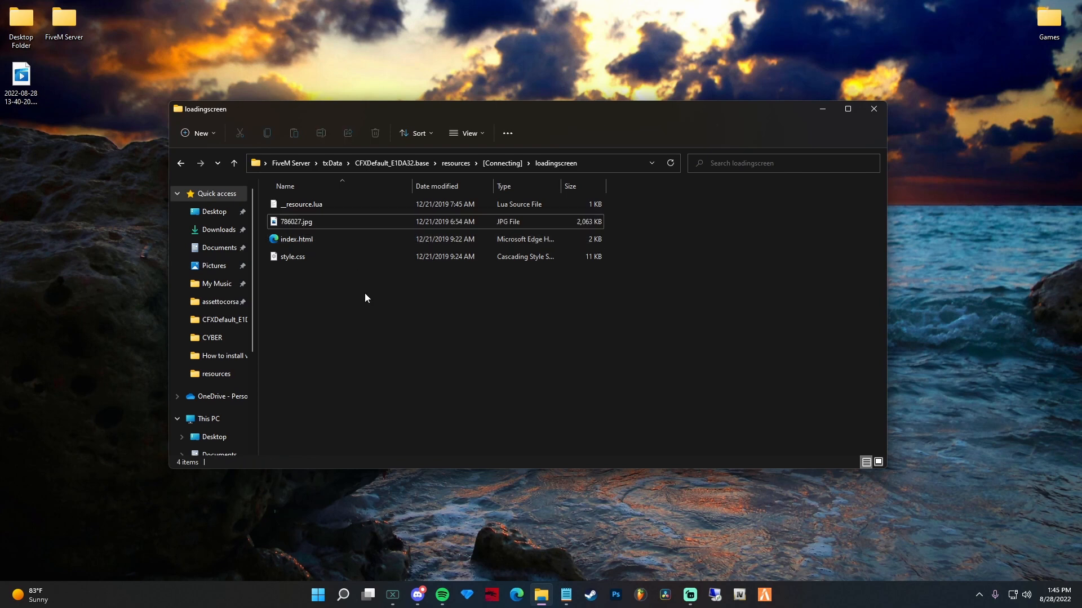
{"action": "mouse_move", "coordinate": [439, 382]}
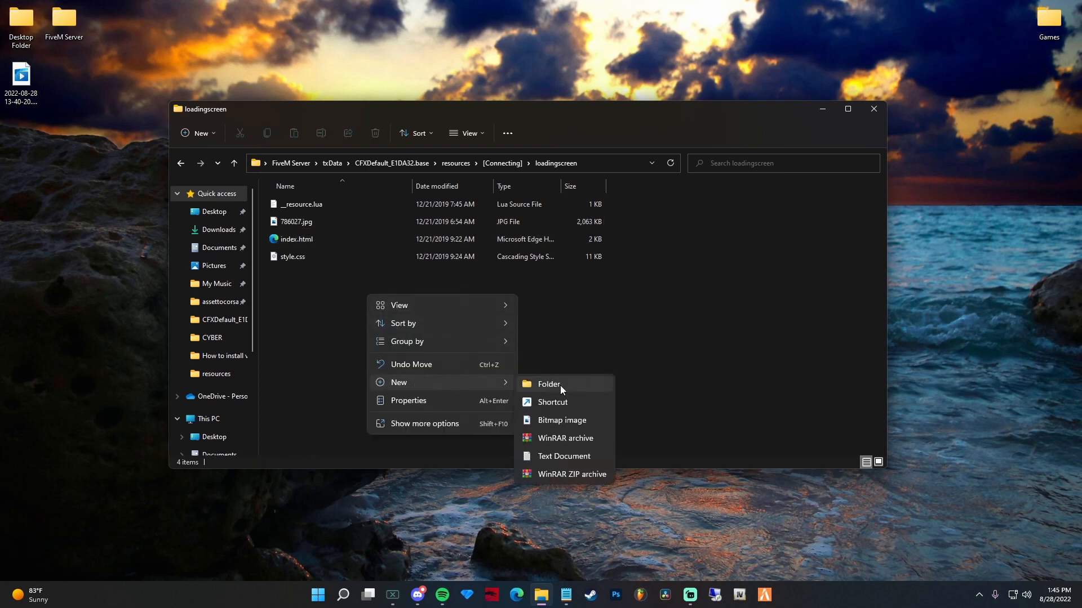
{"action": "left_click", "coordinate": [563, 457]}
{"action": "key", "text": "Return"}
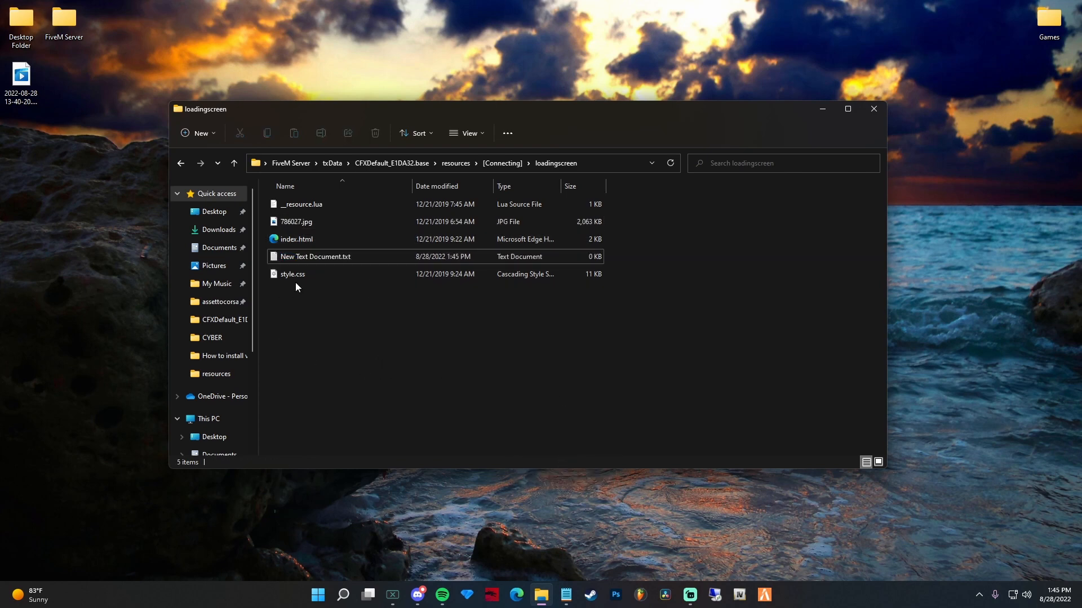
{"action": "right_click", "coordinate": [319, 263]}
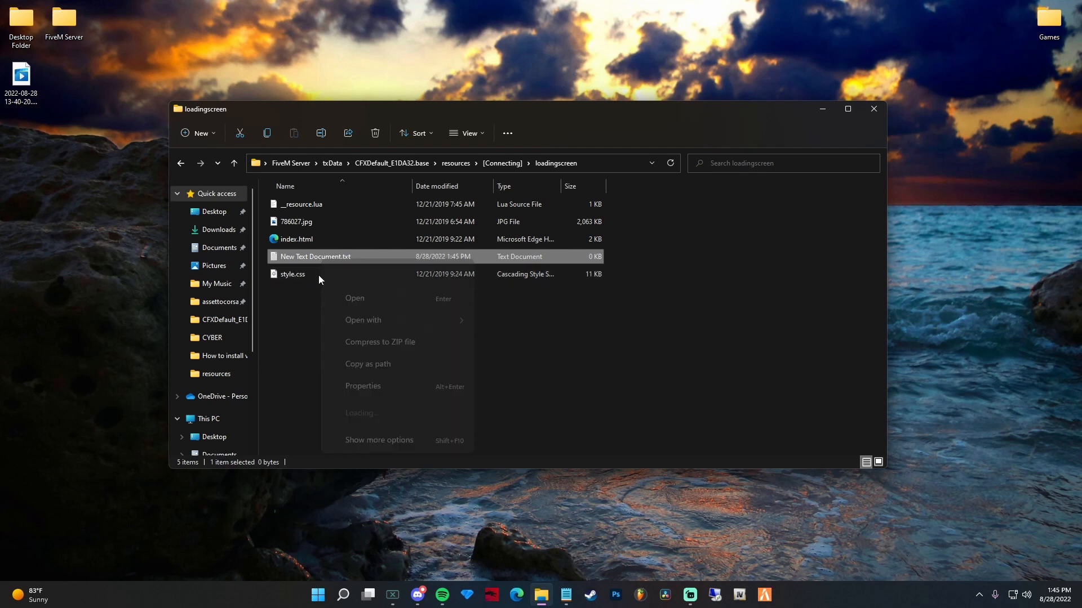
{"action": "left_click", "coordinate": [379, 272]}
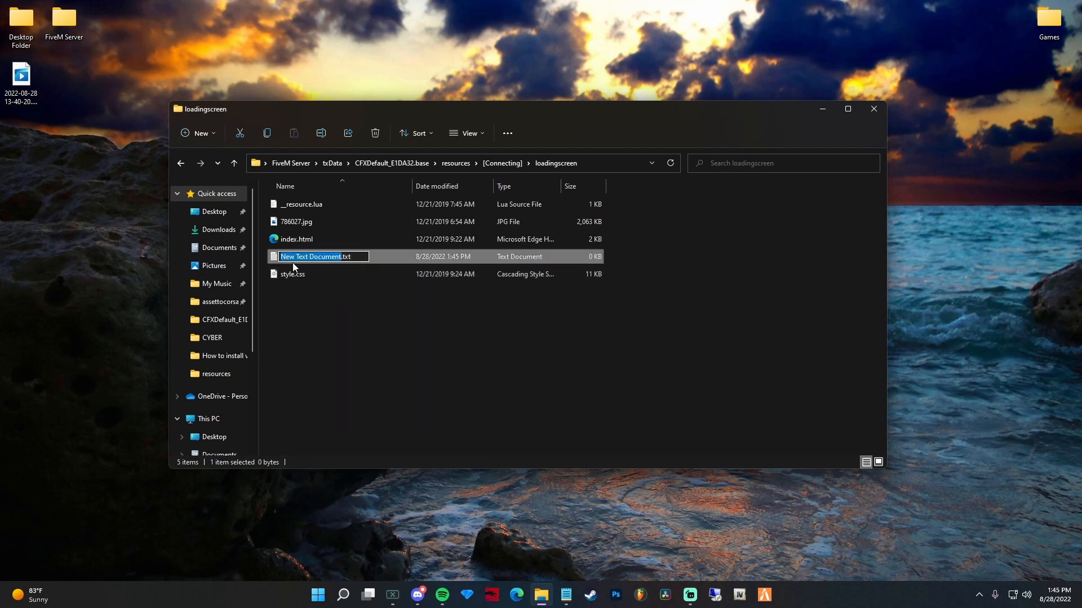
{"action": "type", "text": "786027"}
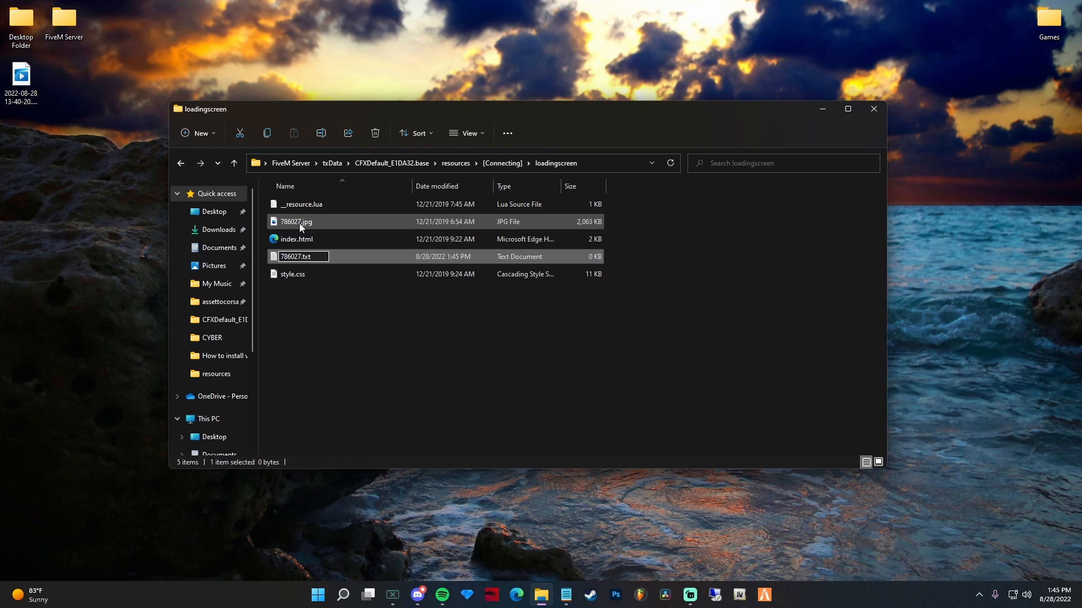
{"action": "key", "text": "BackSpace"}
{"action": "key", "text": "BackSpace"}
{"action": "key", "text": "BackSpace"}
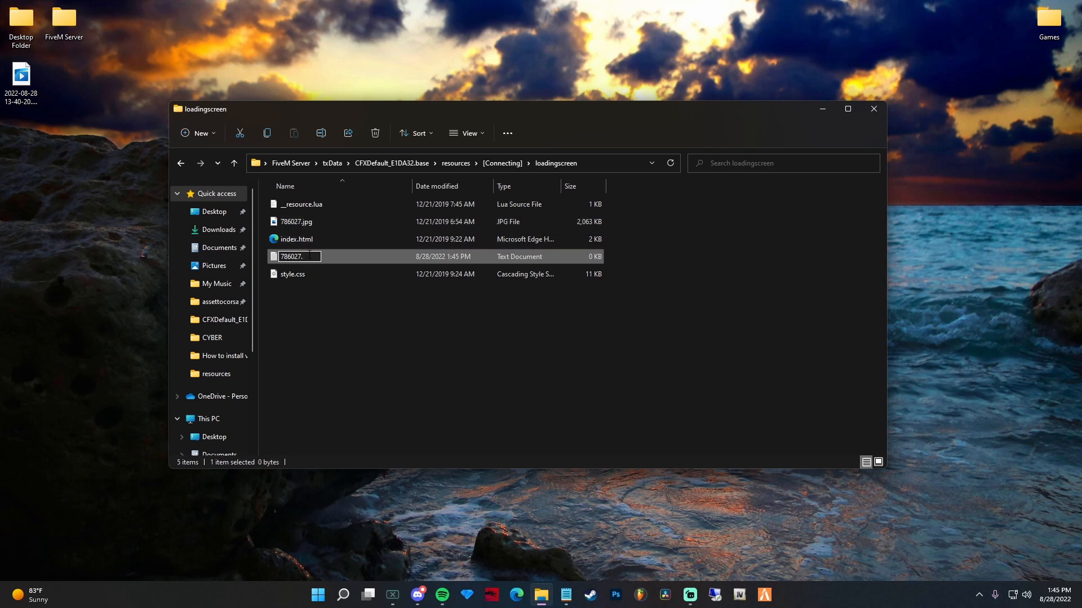
{"action": "type", "text": "jpg"}
{"action": "left_click_drag", "start_coordinate": [314, 257], "coordinate": [302, 258]}
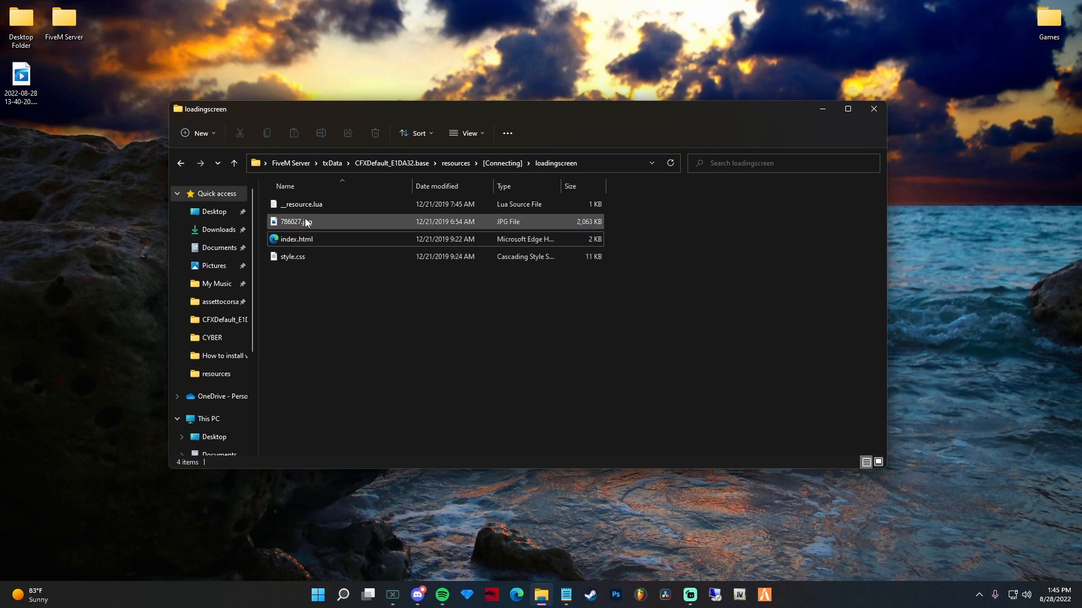
- Reopen 786027.jpg to check the picture once more, and return to the loadingscreen folder
{"action": "left_click", "coordinate": [306, 222]}
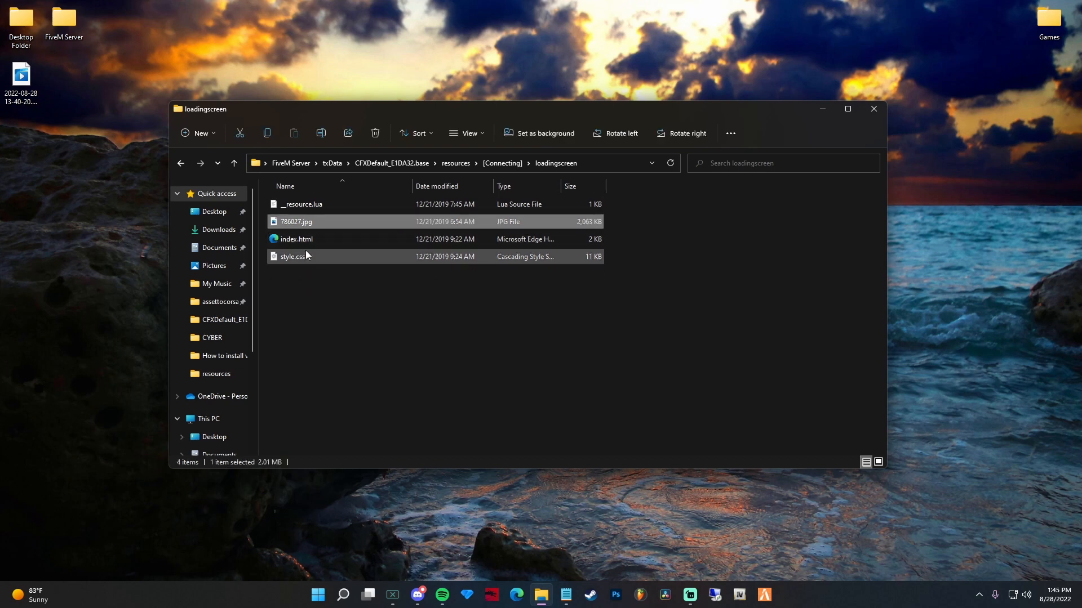
{"action": "double_click", "coordinate": [289, 222]}
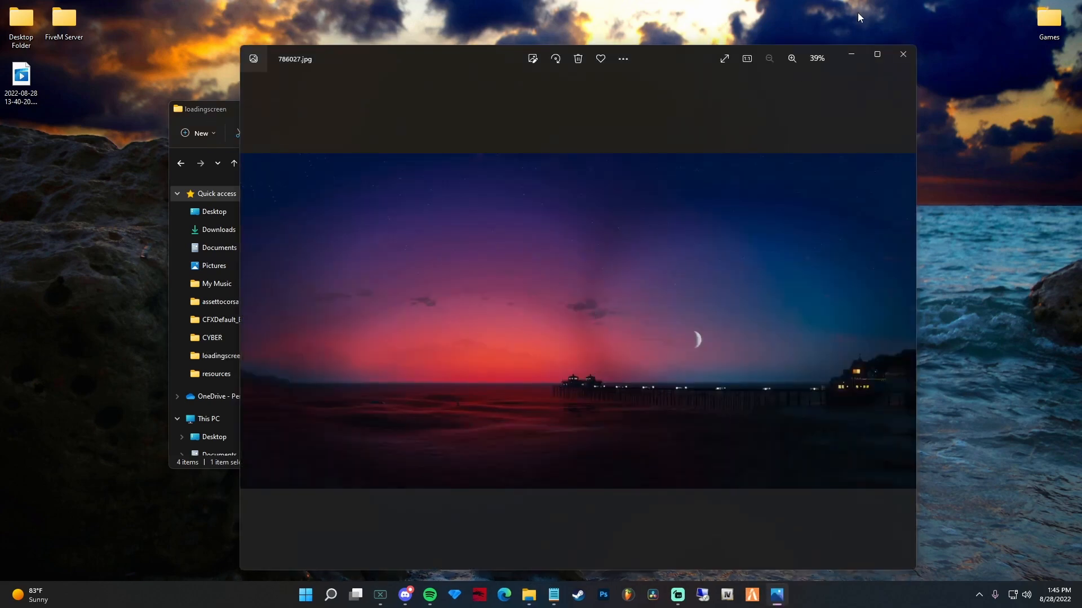
{"action": "left_click", "coordinate": [903, 54]}
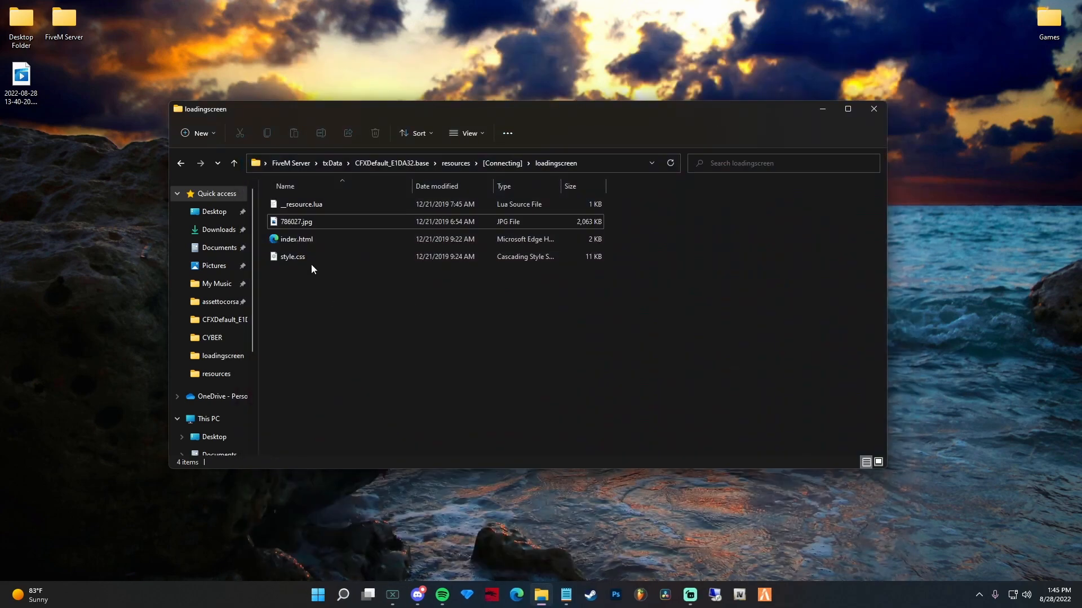
- Open index.html from the loadingscreen folder in Visual Studio Code and look through its title, loading text and script sections
{"action": "left_click", "coordinate": [323, 239]}
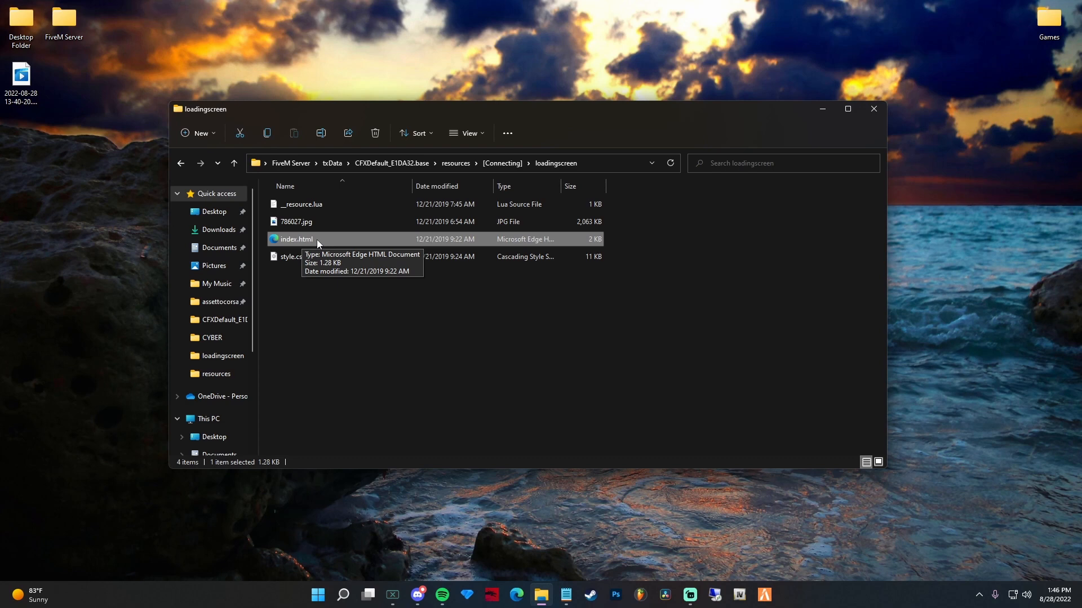
{"action": "right_click", "coordinate": [317, 239]}
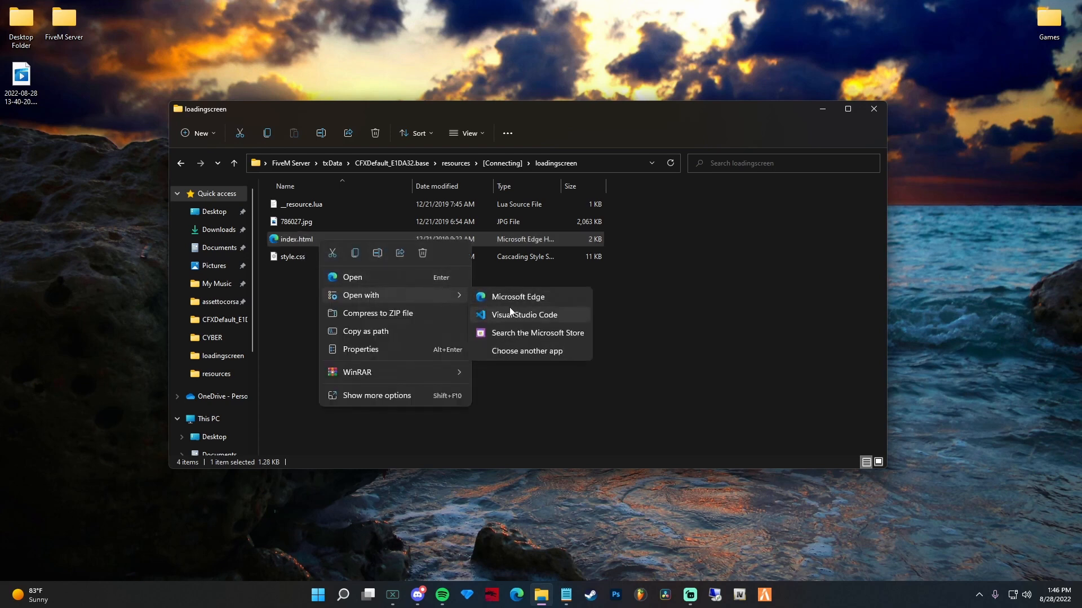
{"action": "left_click", "coordinate": [427, 331]}
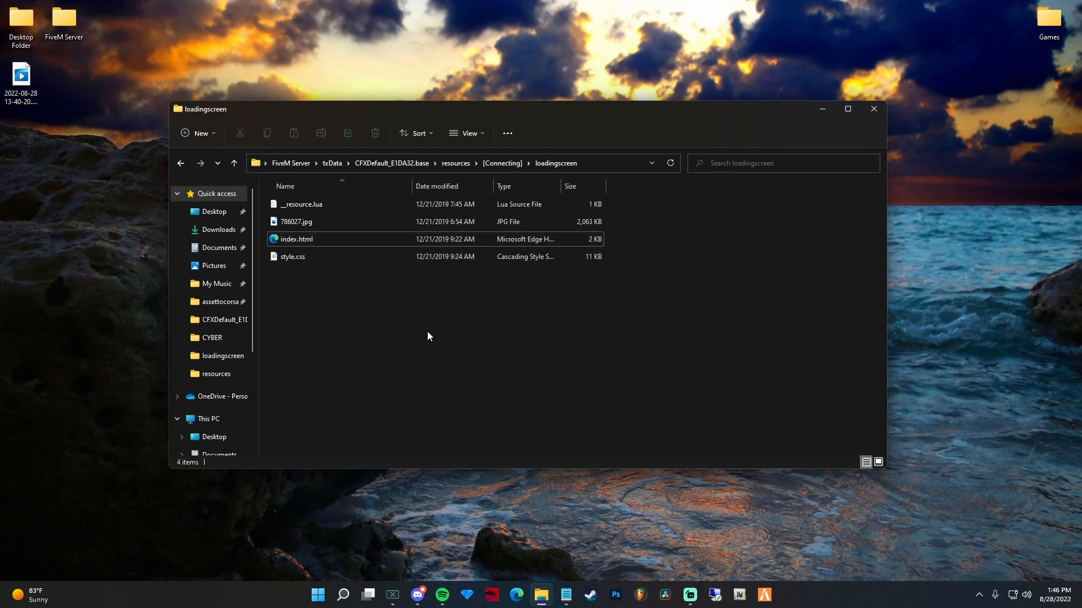
{"action": "left_click", "coordinate": [337, 241]}
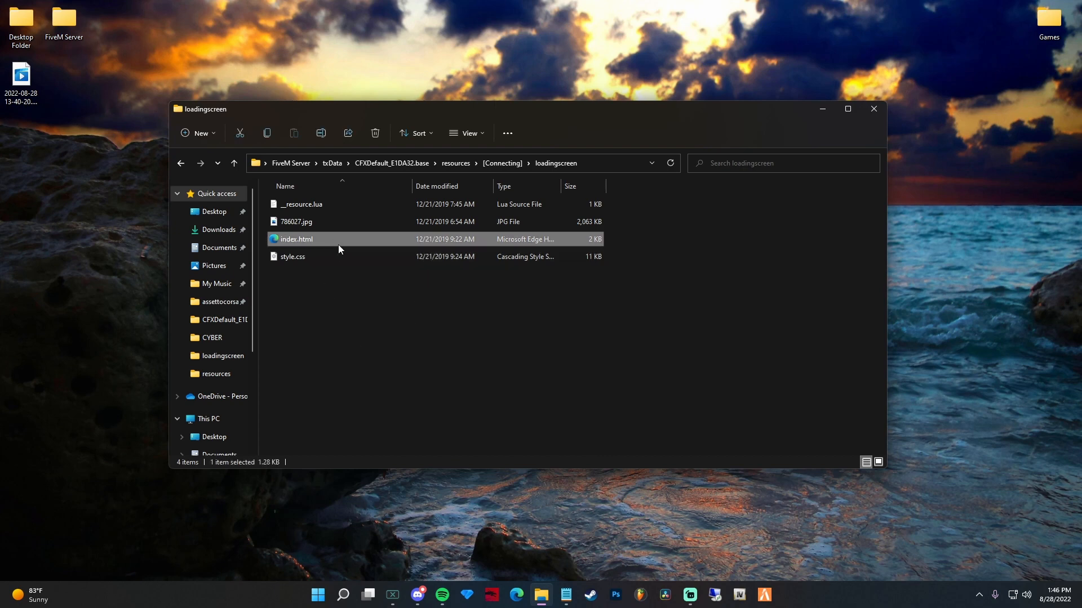
{"action": "right_click", "coordinate": [343, 239]}
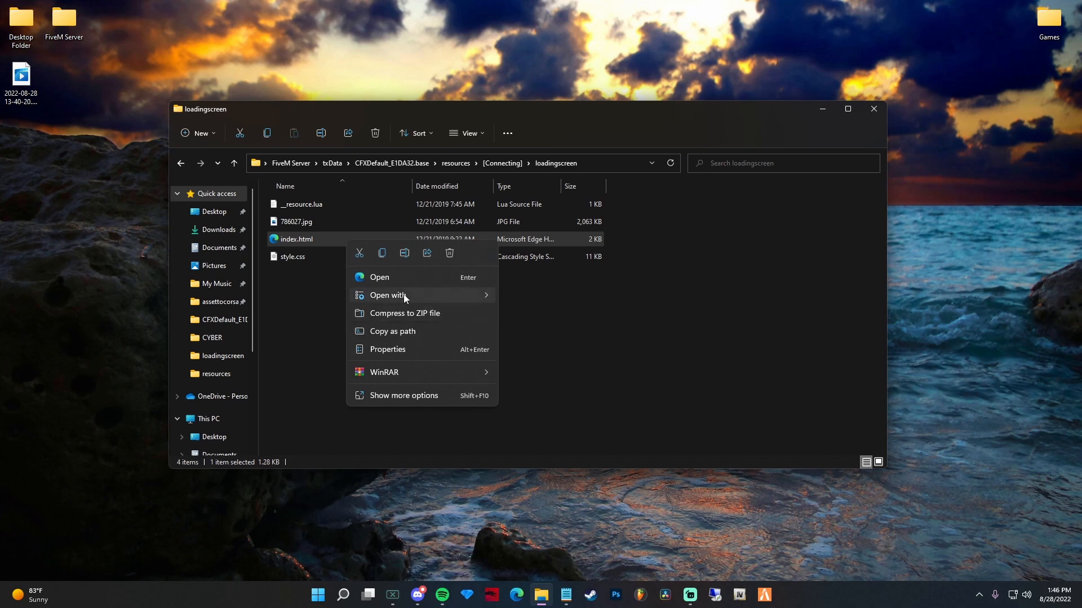
{"action": "mouse_move", "coordinate": [404, 294]}
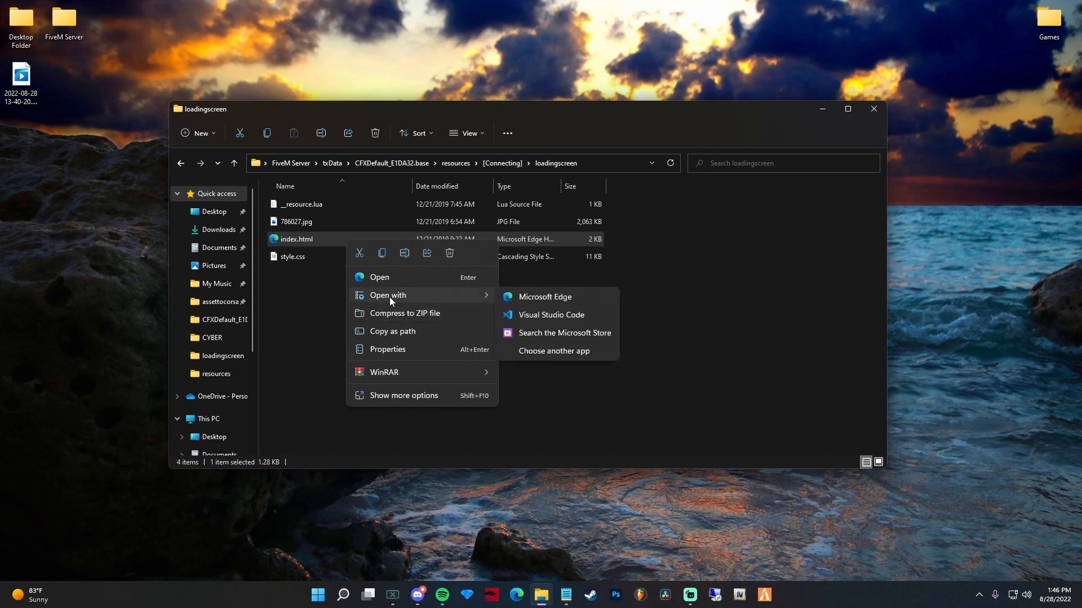
{"action": "left_click", "coordinate": [554, 317]}
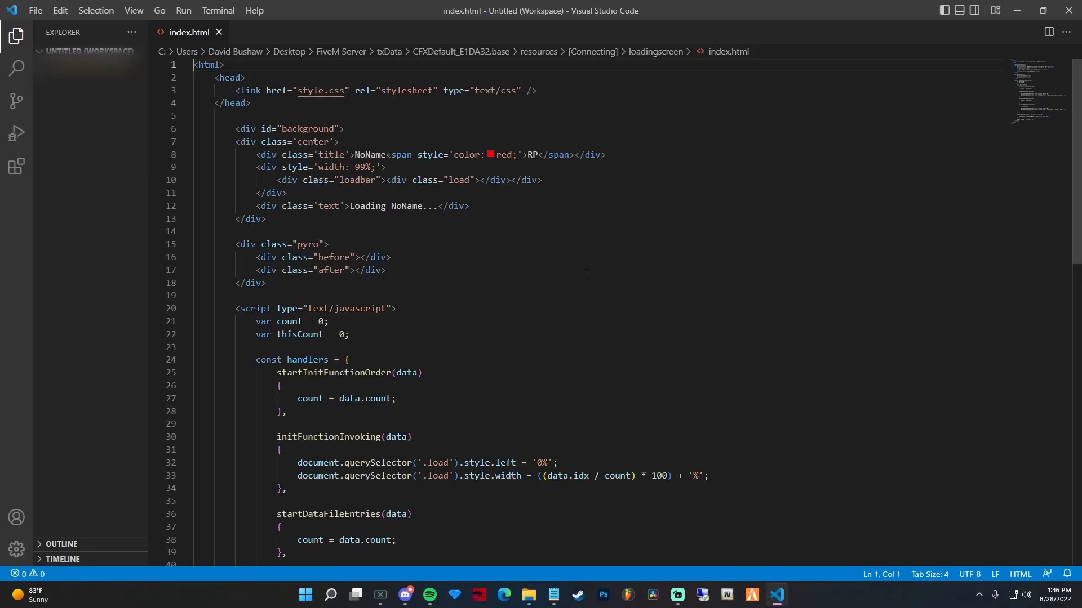
{"action": "scroll", "coordinate": [496, 433], "scroll_direction": "down", "scroll_amount": 1}
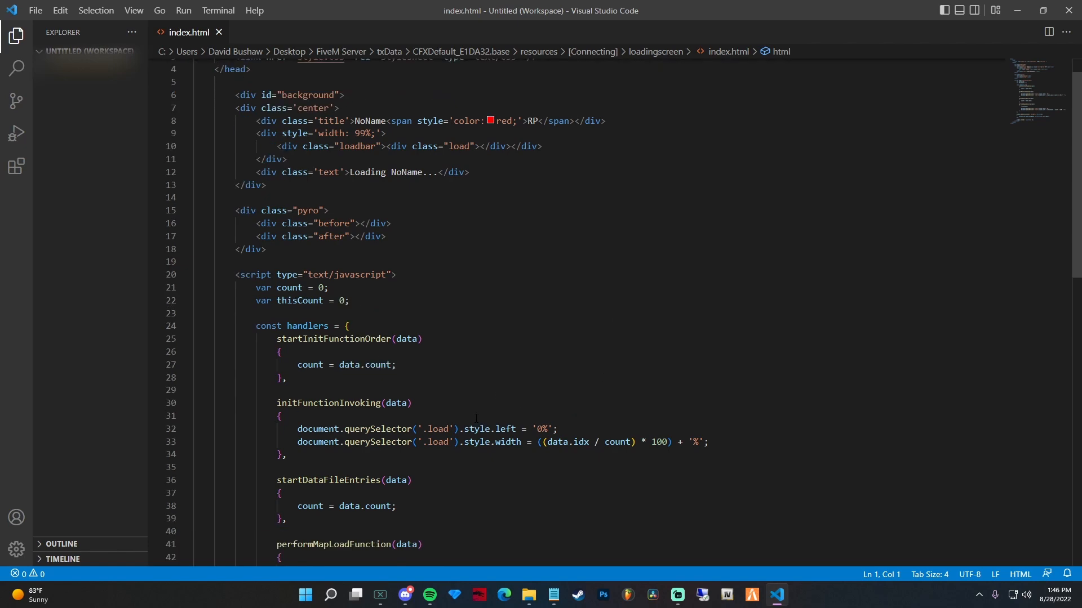
{"action": "scroll", "coordinate": [476, 418], "scroll_direction": "up", "scroll_amount": 1}
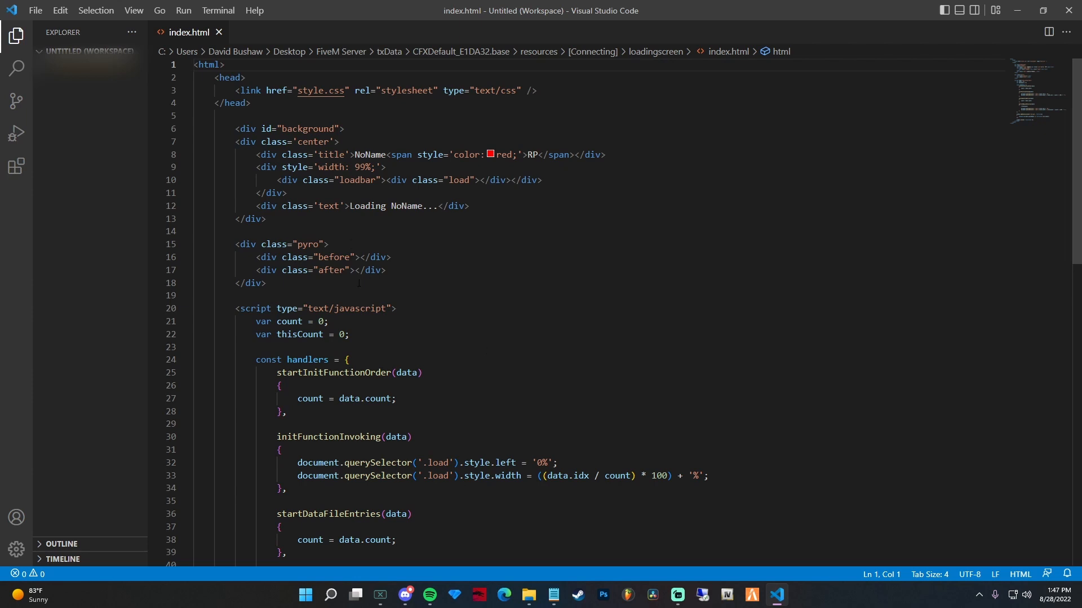
- Examine the title line's NoName and RP text and the "Loading NoName..." line in index.html
{"action": "left_click_drag", "start_coordinate": [436, 206], "coordinate": [350, 206]}
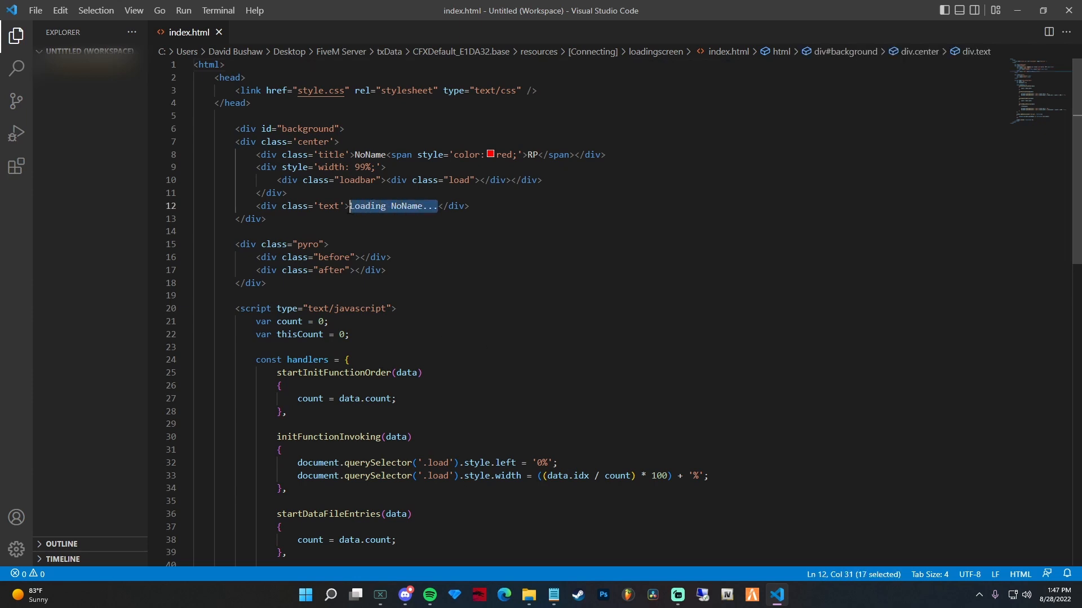
{"action": "left_click", "coordinate": [387, 155]}
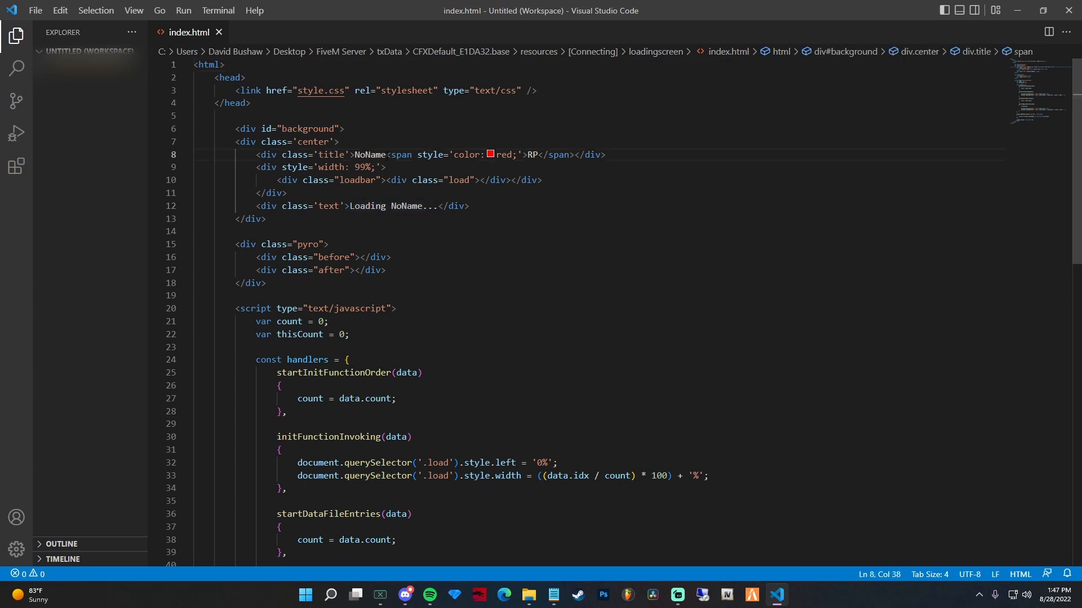
{"action": "left_click", "coordinate": [371, 154]}
{"action": "left_click", "coordinate": [532, 154]}
{"action": "key", "text": "Down"}
{"action": "key", "text": "Down"}
{"action": "key", "text": "Down"}
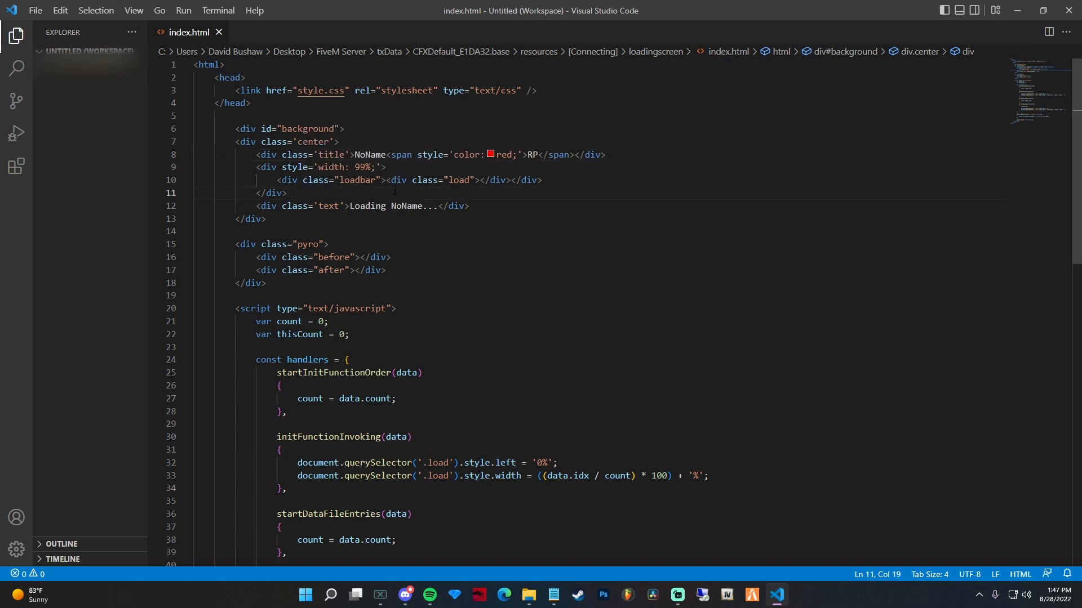
{"action": "left_click_drag", "start_coordinate": [359, 207], "coordinate": [438, 210]}
{"action": "left_click", "coordinate": [406, 207]}
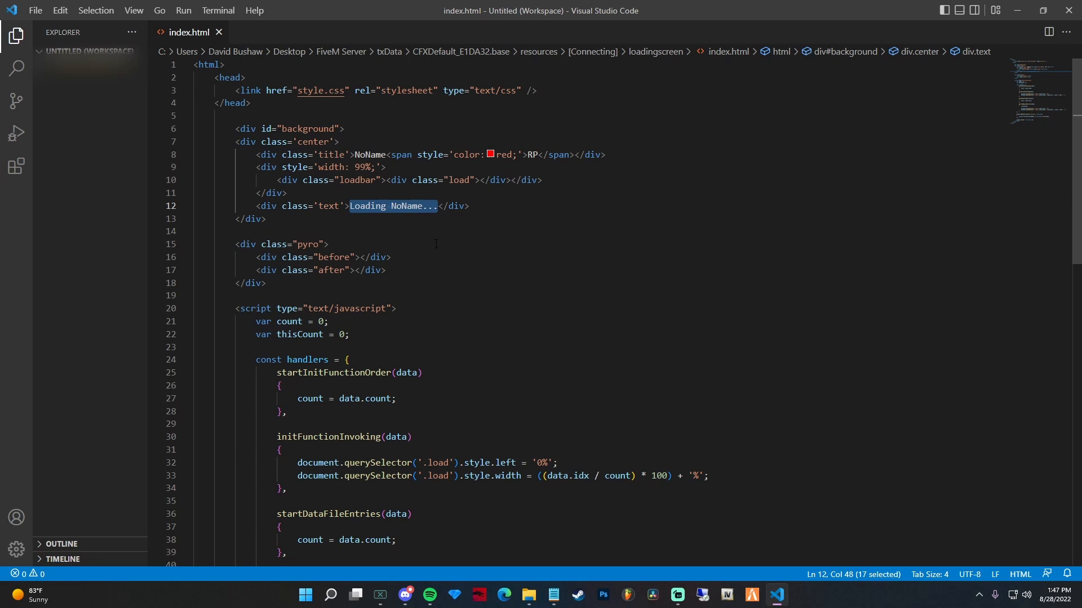
{"action": "left_click", "coordinate": [441, 226]}
{"action": "left_click", "coordinate": [412, 233]}
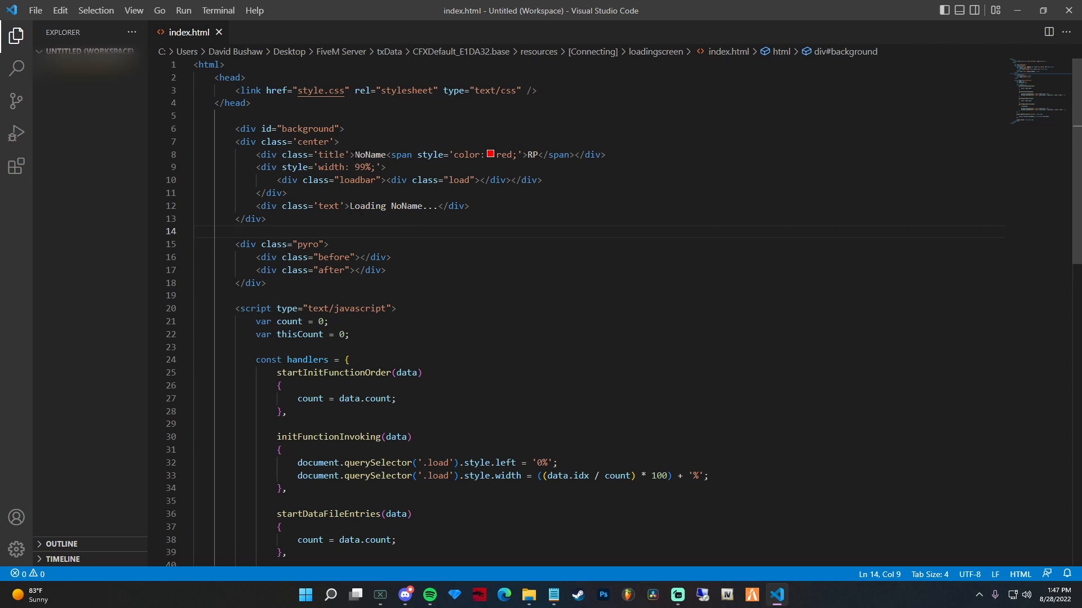
{"action": "double_click", "coordinate": [371, 155]}
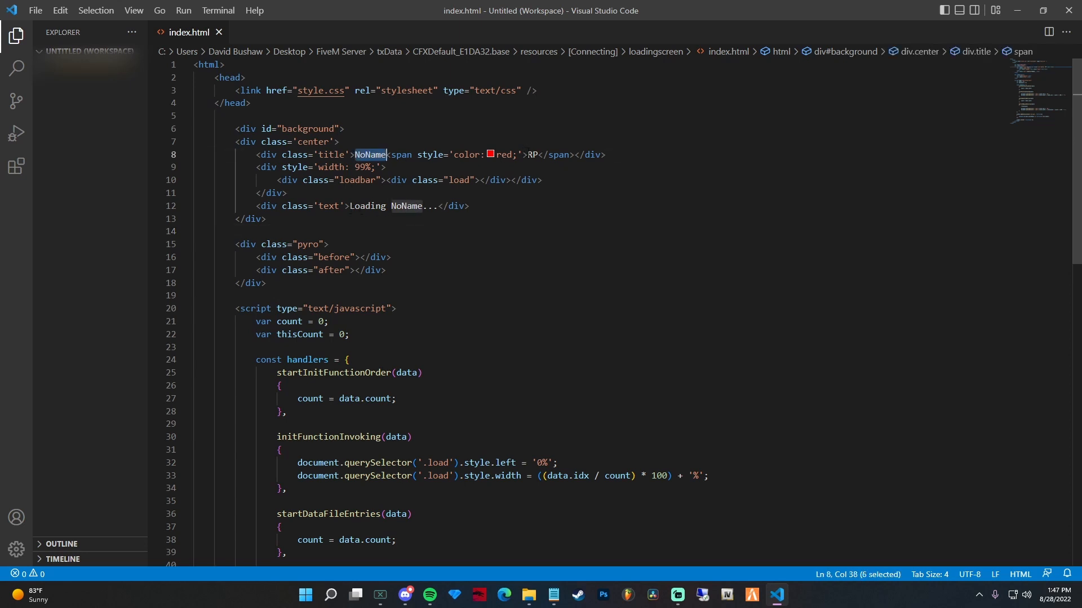
{"action": "double_click", "coordinate": [532, 154]}
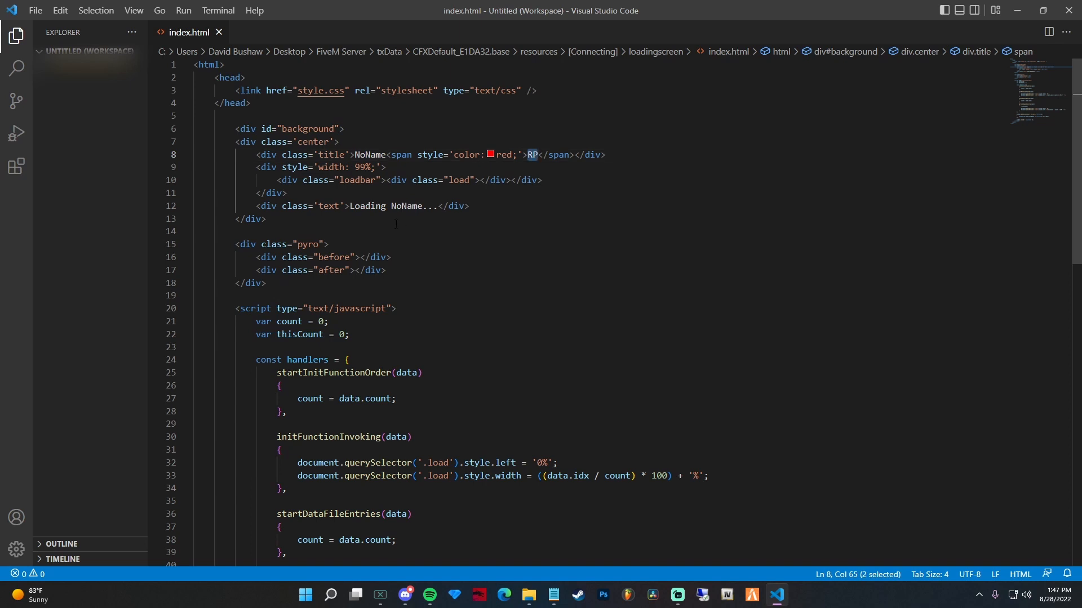
{"action": "left_click_drag", "start_coordinate": [349, 205], "coordinate": [434, 206]}
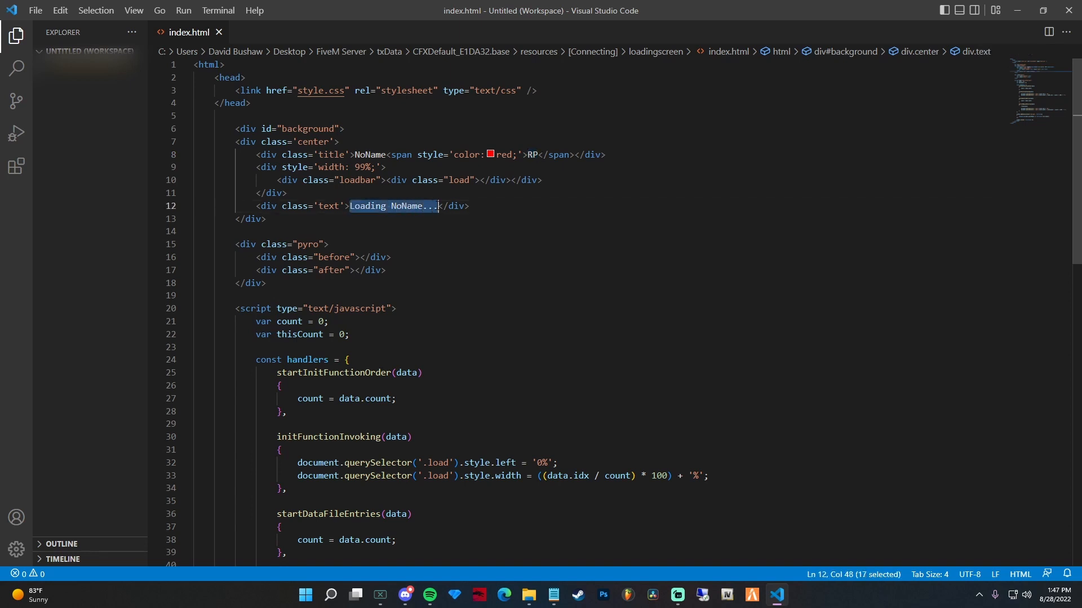
{"action": "left_click", "coordinate": [434, 257]}
{"action": "key", "text": "ctrl+b"}
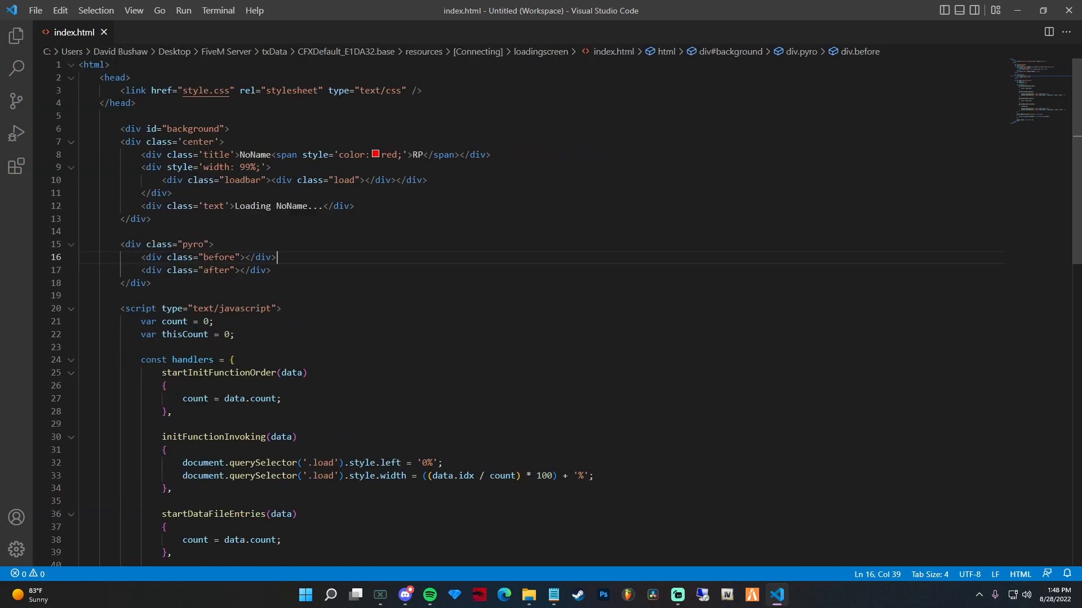
- Search the code for NoName and go to the match in the title line of index.html
{"action": "left_click", "coordinate": [17, 69]}
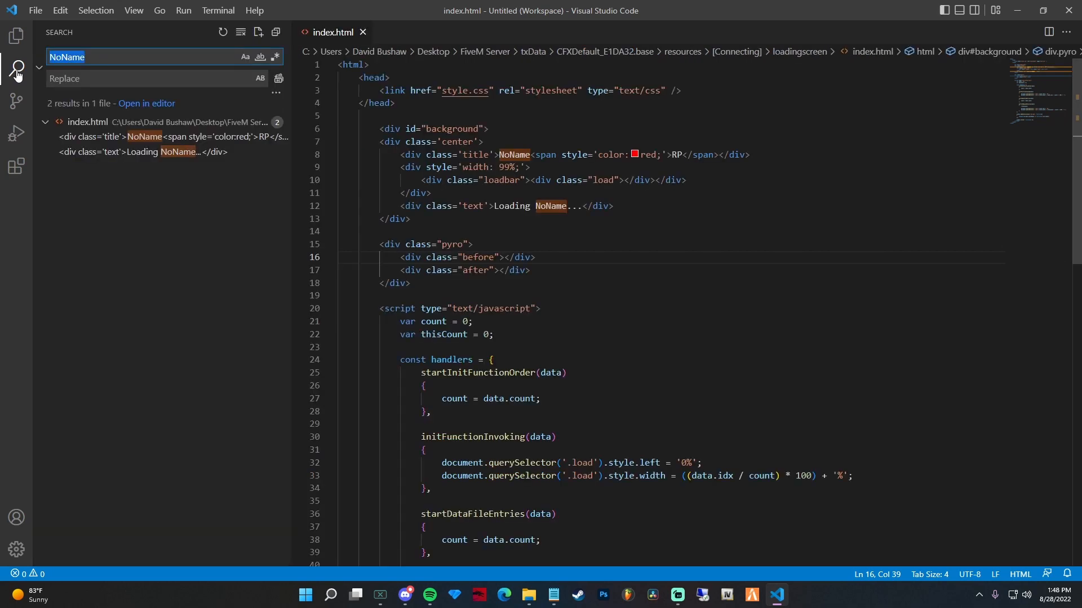
{"action": "left_click_drag", "start_coordinate": [86, 57], "coordinate": [47, 58]}
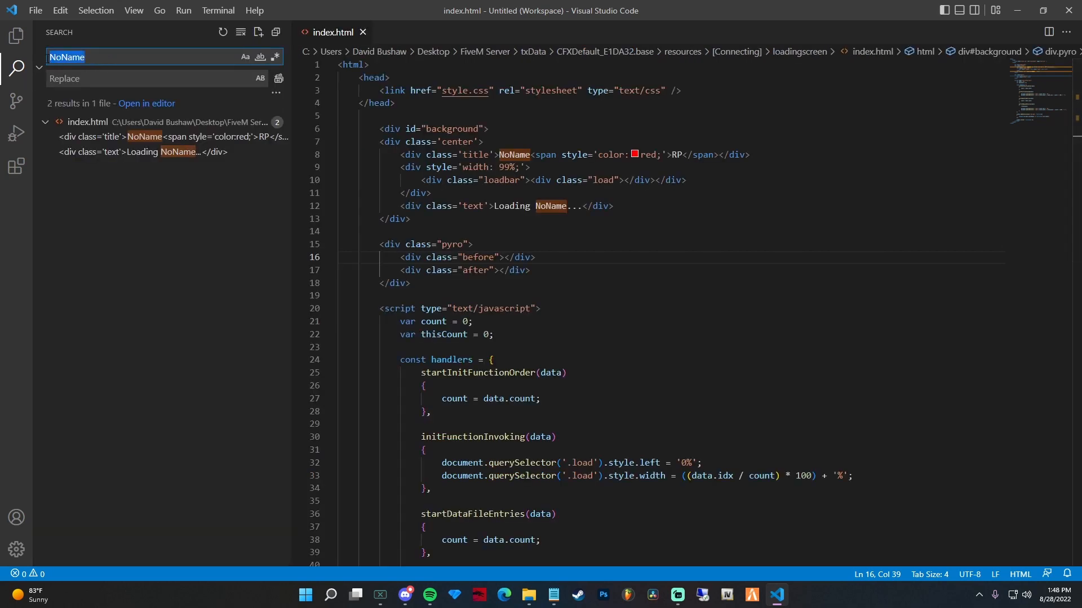
{"action": "left_click", "coordinate": [47, 58]}
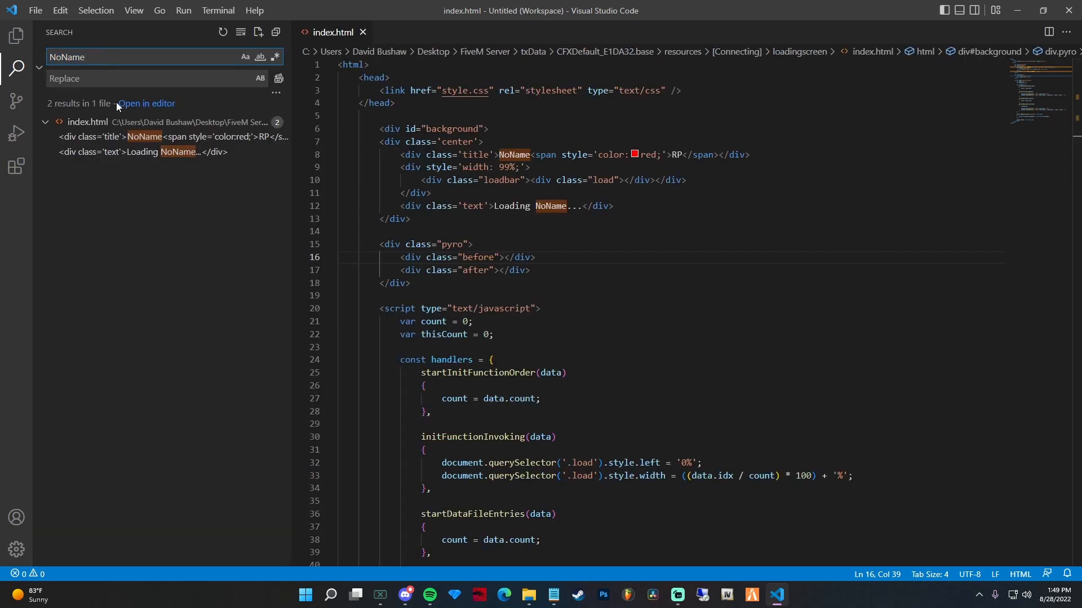
{"action": "double_click", "coordinate": [90, 57]}
{"action": "left_click", "coordinate": [61, 58]}
{"action": "left_click", "coordinate": [150, 139]}
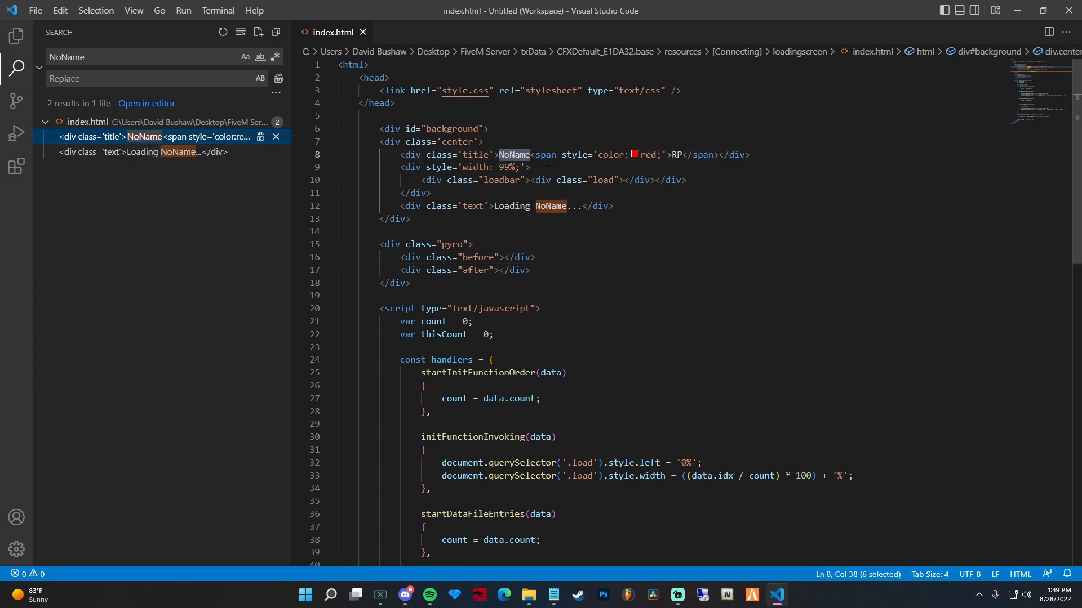
{"action": "left_click", "coordinate": [514, 154]}
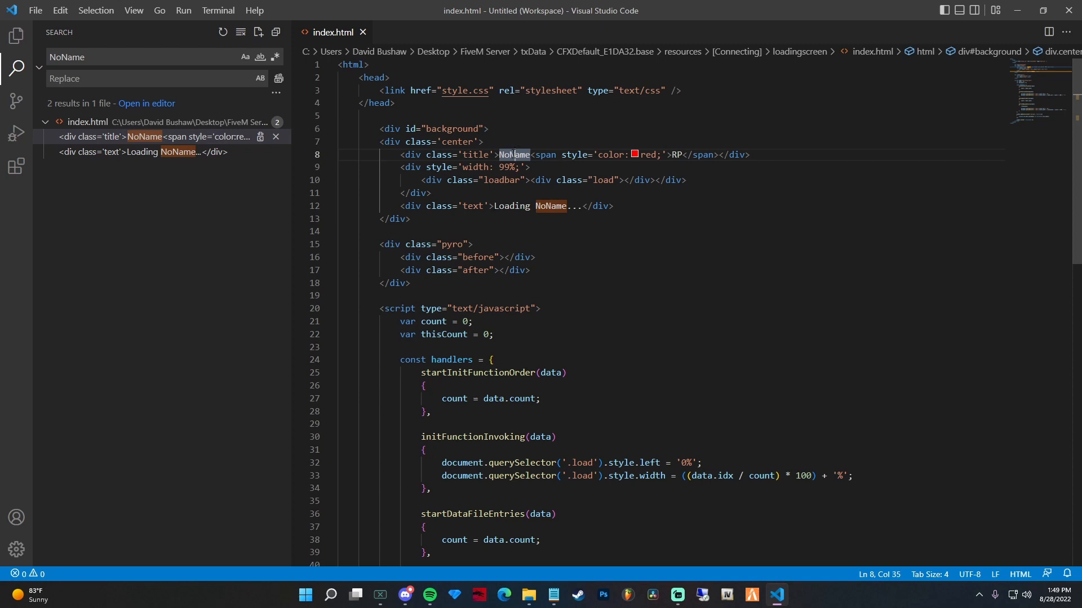
- Search the code for RP, go to its match in the title line, and hide the search results
{"action": "key", "text": "ctrl+shift+f"}
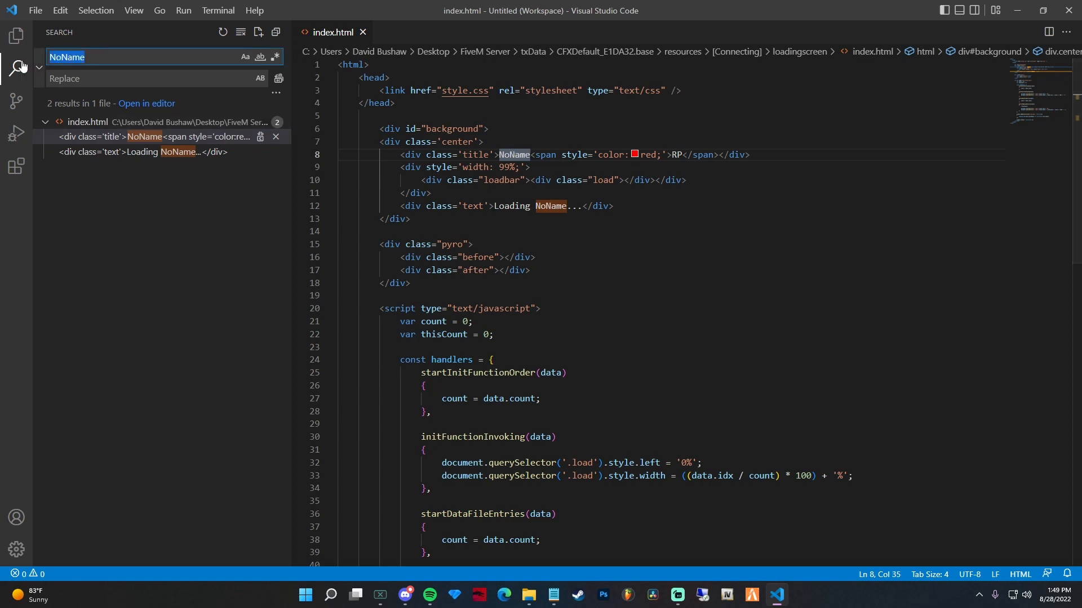
{"action": "type", "text": "RP"}
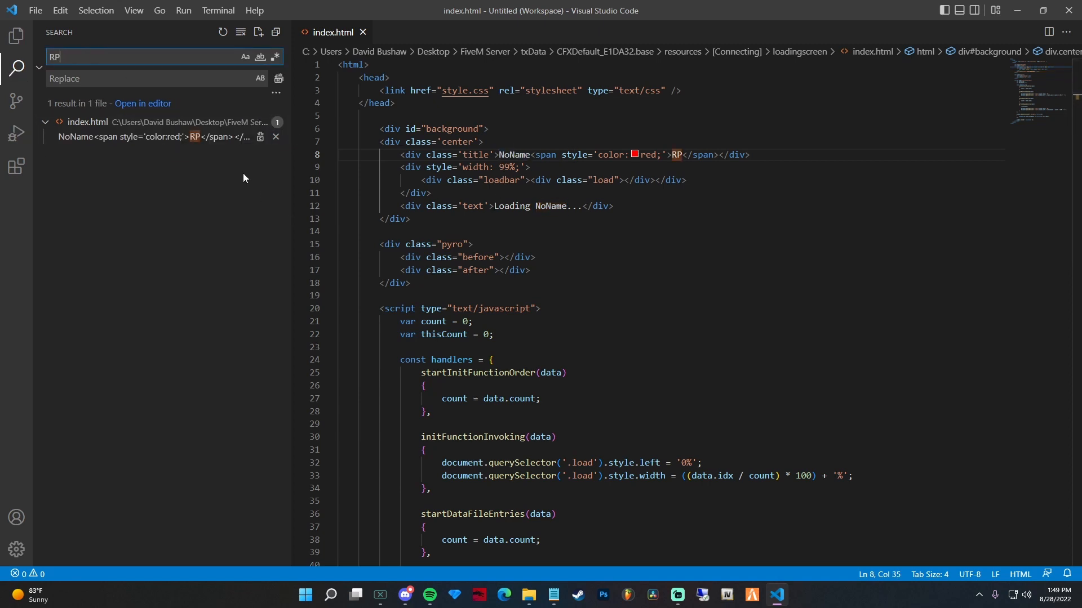
{"action": "left_click", "coordinate": [185, 136]}
{"action": "left_click", "coordinate": [676, 155]}
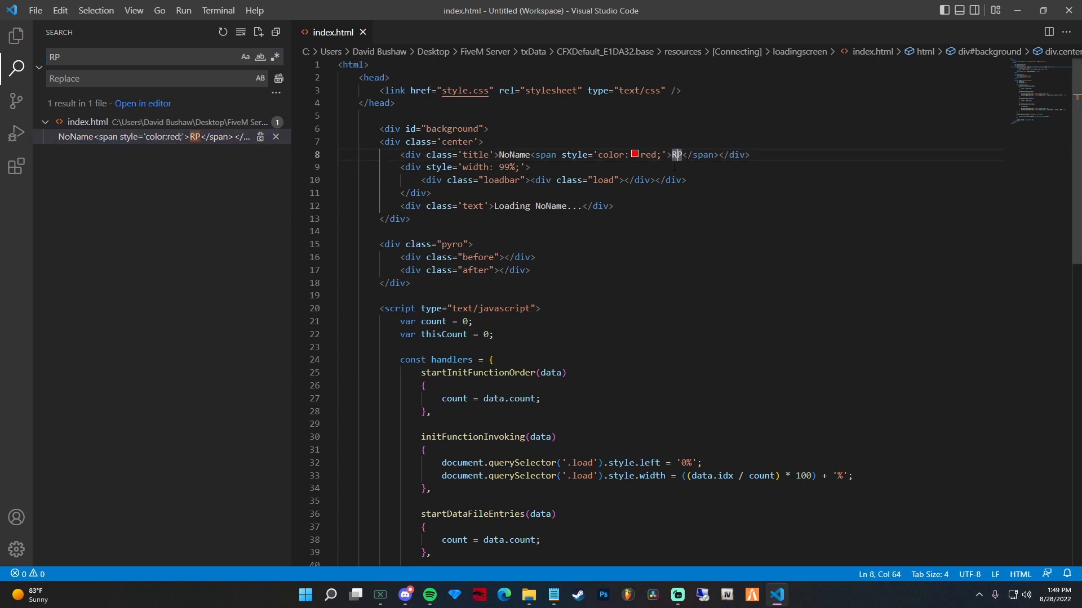
{"action": "left_click", "coordinate": [641, 207]}
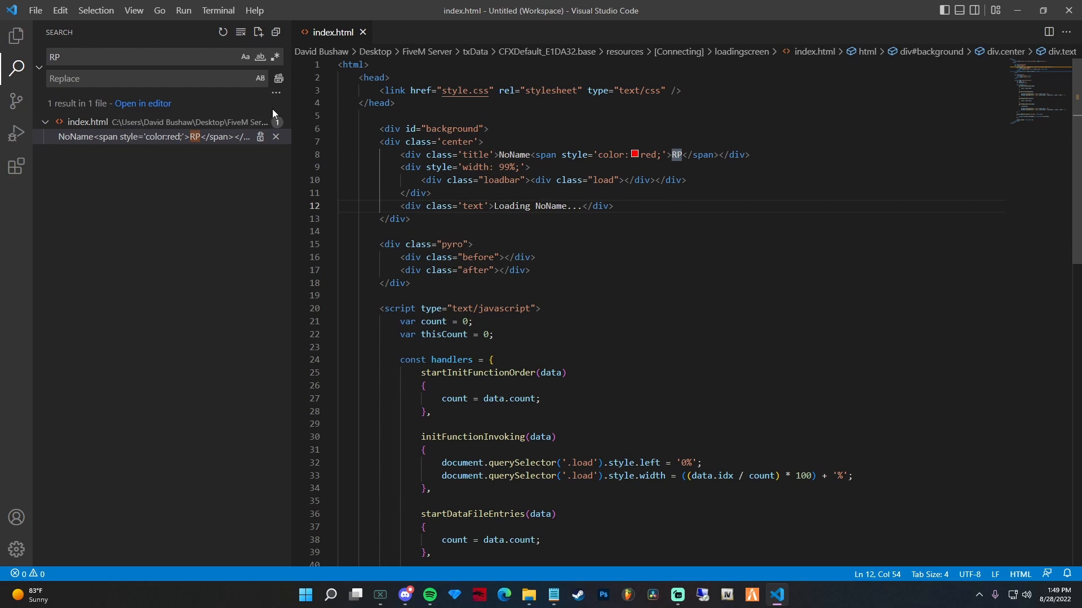
{"action": "left_click_drag", "start_coordinate": [291, 113], "coordinate": [45, 154]}
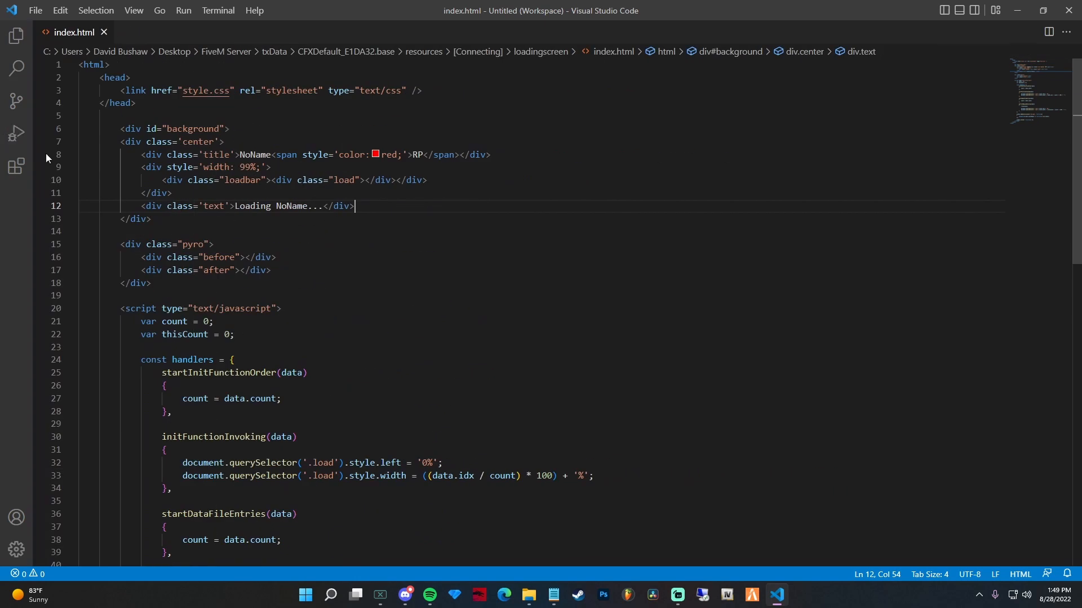
- Replace NoName with NewCoast in the title div of index.html
{"action": "left_click", "coordinate": [363, 224]}
{"action": "left_click", "coordinate": [246, 150]}
{"action": "left_click", "coordinate": [272, 153]}
{"action": "left_click", "coordinate": [418, 155]}
{"action": "left_click_drag", "start_coordinate": [272, 155], "coordinate": [241, 154]}
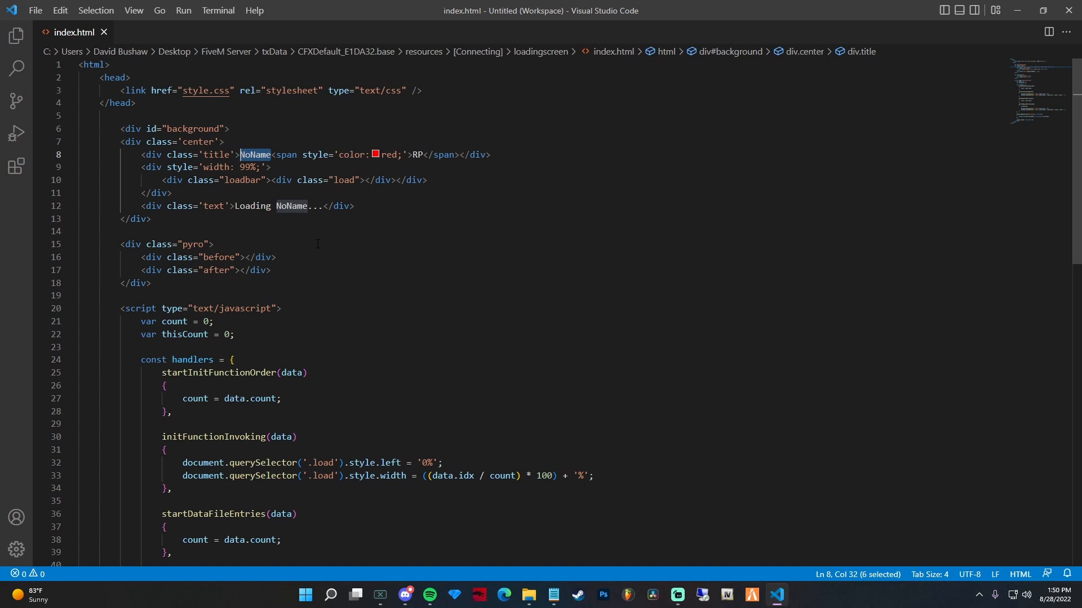
{"action": "type", "text": "NewCo"}
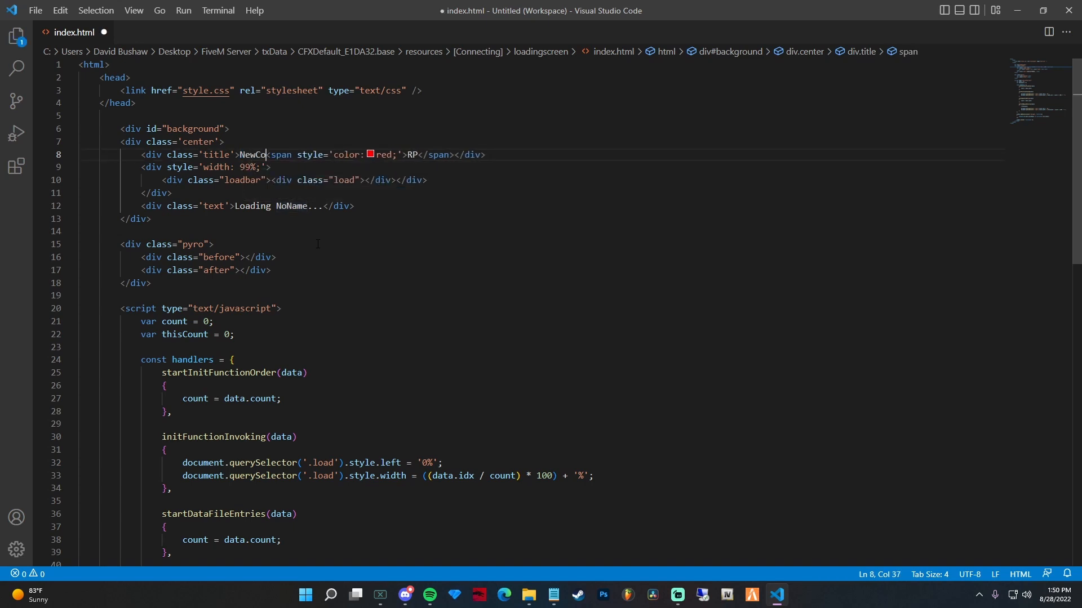
{"action": "type", "text": "ast"}
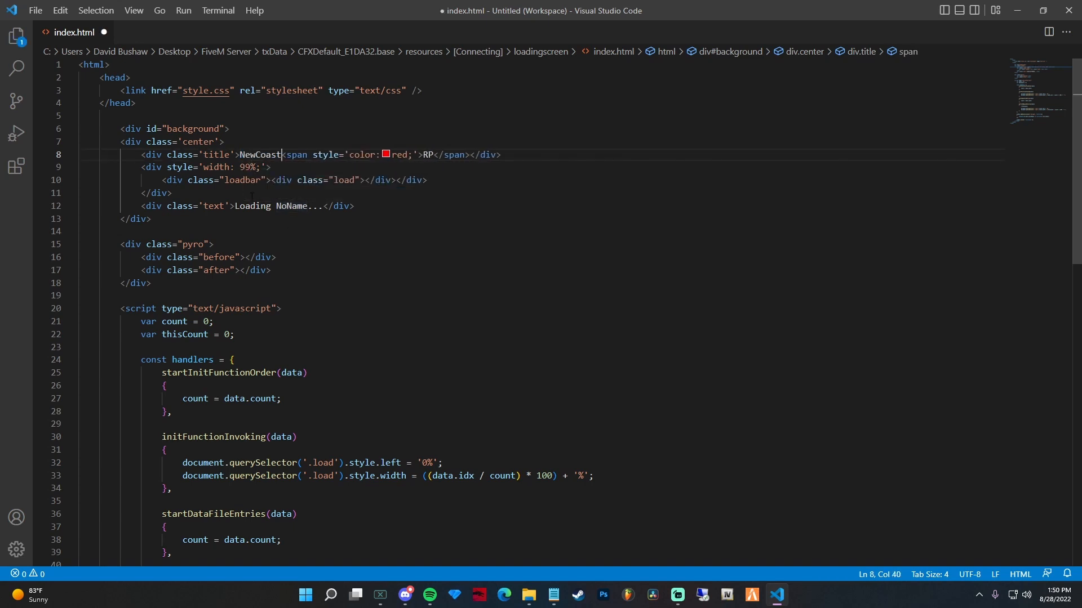
- Change the server name in the loading text div so it reads "Loading NewCoast..."
{"action": "left_click", "coordinate": [428, 152]}
{"action": "left_click", "coordinate": [261, 206]}
{"action": "double_click", "coordinate": [278, 206]}
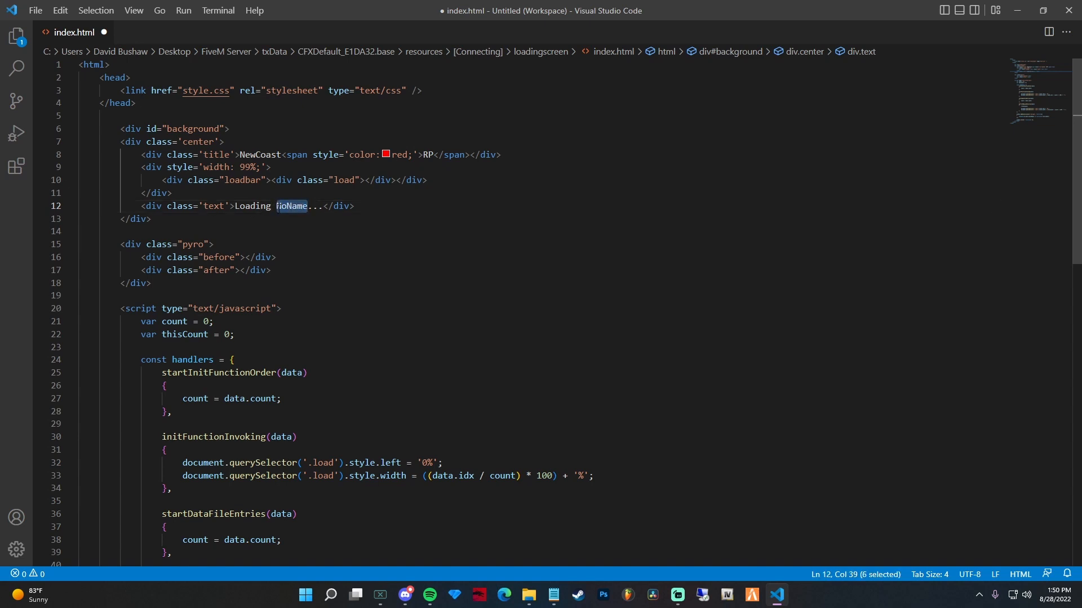
{"action": "type", "text": "NewCoast"}
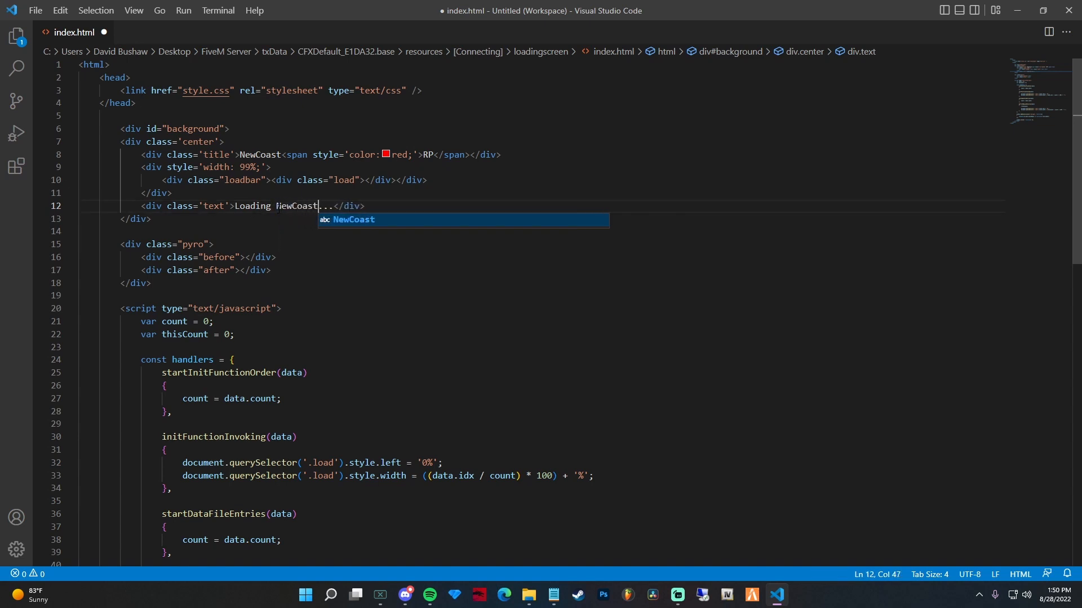
{"action": "left_click", "coordinate": [404, 203]}
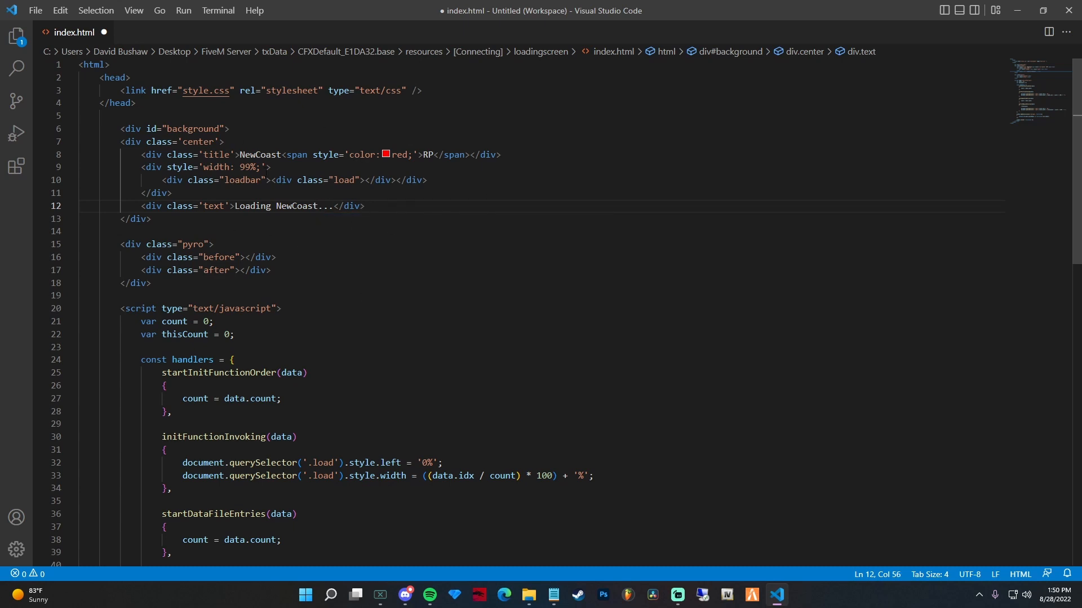
- Change the red RP text in the title span to Roleplay and save index.html
{"action": "left_click", "coordinate": [254, 155]}
{"action": "type", "text": "oleplay"}
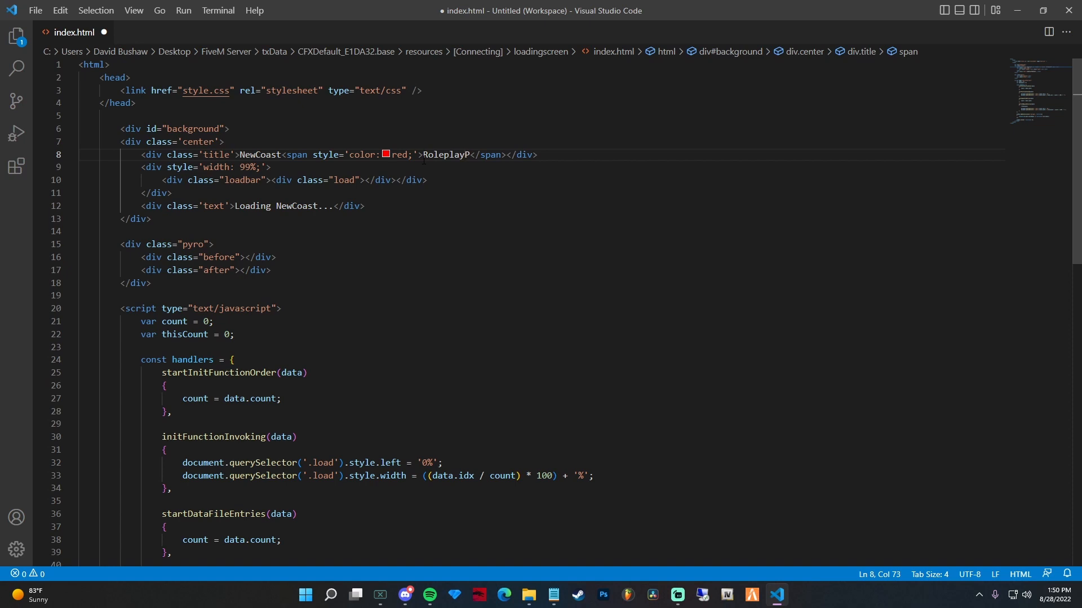
{"action": "key", "text": "Delete"}
{"action": "left_click", "coordinate": [456, 175]}
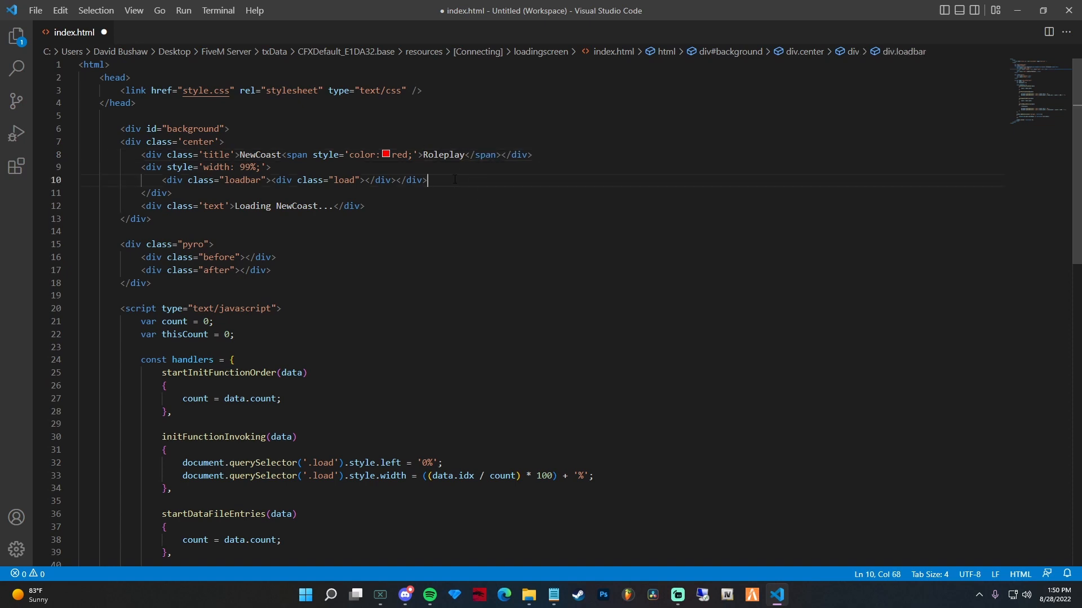
{"action": "left_click", "coordinate": [452, 169]}
{"action": "key", "text": "ctrl+s"}
- Review the "Loading NewCoast..." line and look over the remaining code in index.html
{"action": "left_click", "coordinate": [253, 207]}
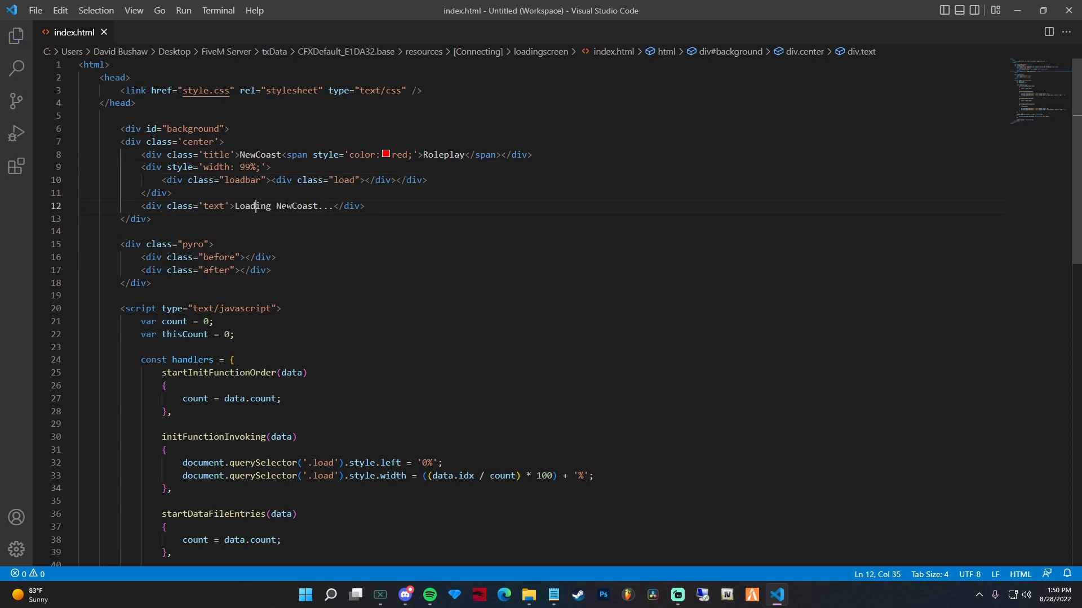
{"action": "left_click", "coordinate": [286, 208]}
{"action": "left_click", "coordinate": [251, 208]}
{"action": "left_click_drag", "start_coordinate": [234, 207], "coordinate": [315, 208]}
{"action": "left_click", "coordinate": [255, 207]}
{"action": "left_click_drag", "start_coordinate": [239, 208], "coordinate": [324, 206]}
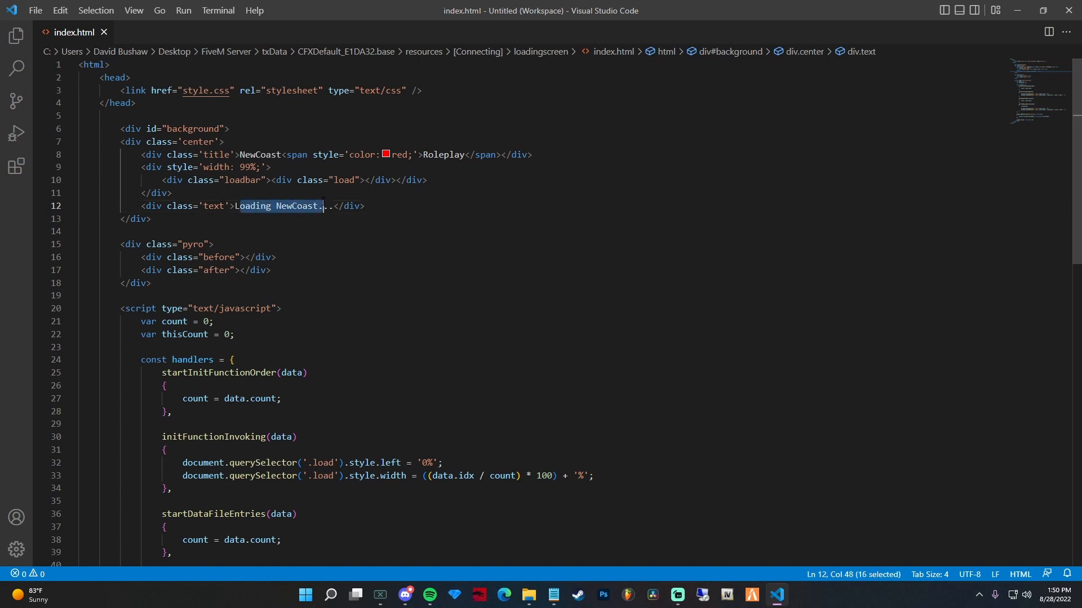
{"action": "left_click", "coordinate": [283, 207]}
{"action": "left_click", "coordinate": [373, 260]}
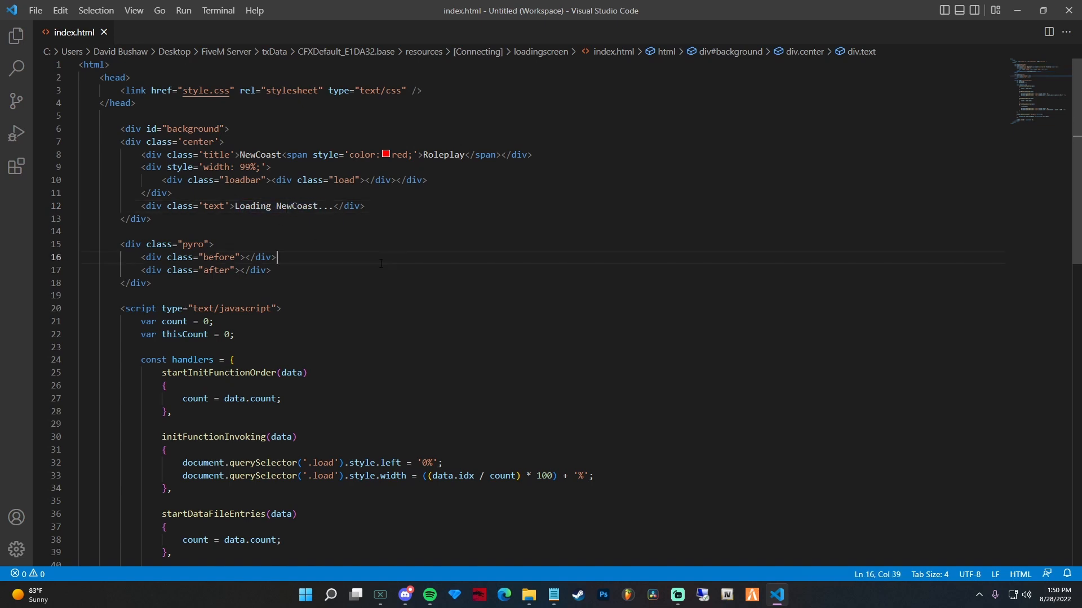
{"action": "left_click", "coordinate": [374, 245]}
{"action": "left_click", "coordinate": [389, 224]}
{"action": "key", "text": "Down"}
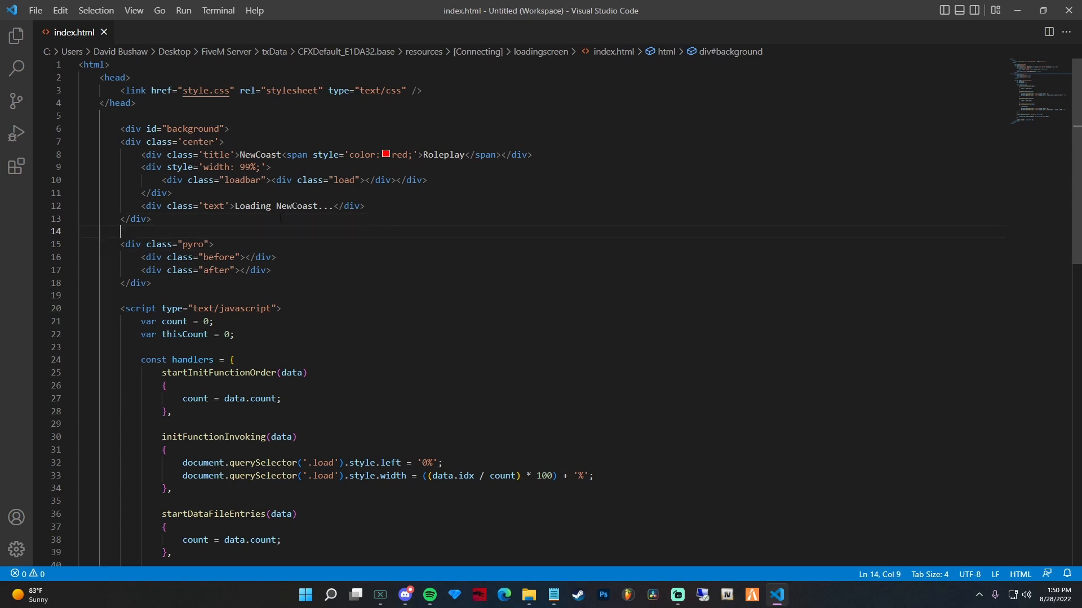
{"action": "key", "text": "Up"}
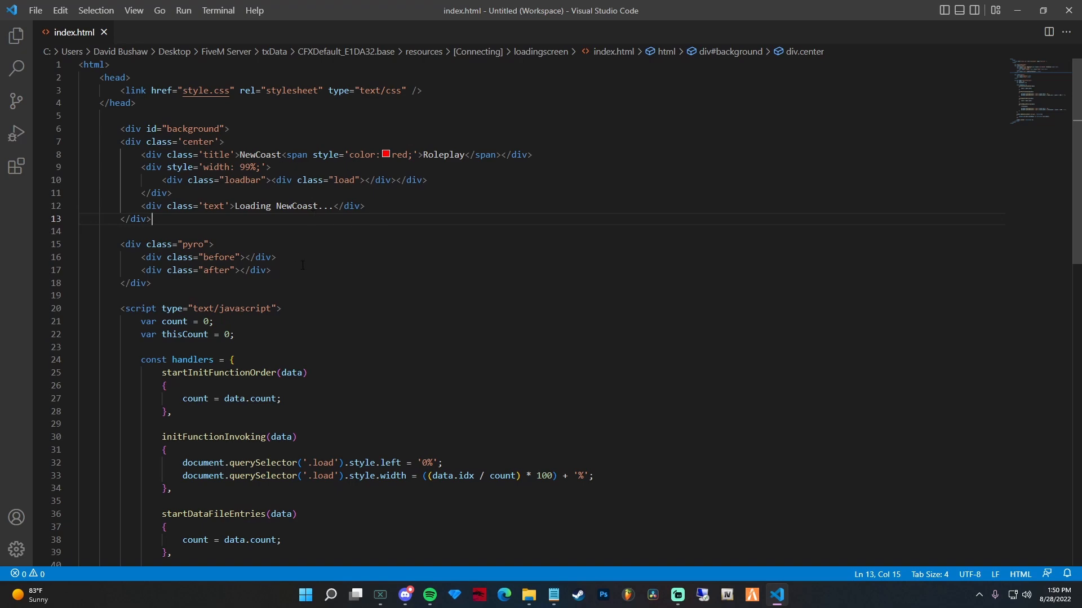
{"action": "scroll", "coordinate": [386, 199], "scroll_direction": "down", "scroll_amount": 10}
{"action": "scroll", "coordinate": [311, 260], "scroll_direction": "up", "scroll_amount": 10}
{"action": "left_click", "coordinate": [242, 232]}
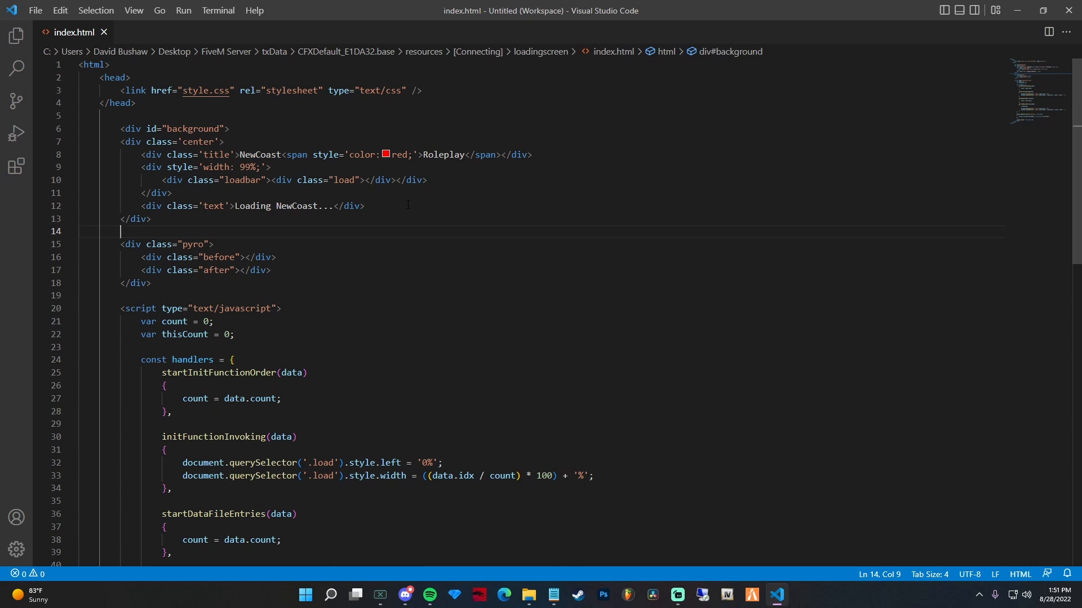
- Close index.html and Visual Studio Code, and start the server with start_5562_default.bat from the FiveM Server folder
{"action": "left_click", "coordinate": [105, 32]}
{"action": "left_click", "coordinate": [1068, 10]}
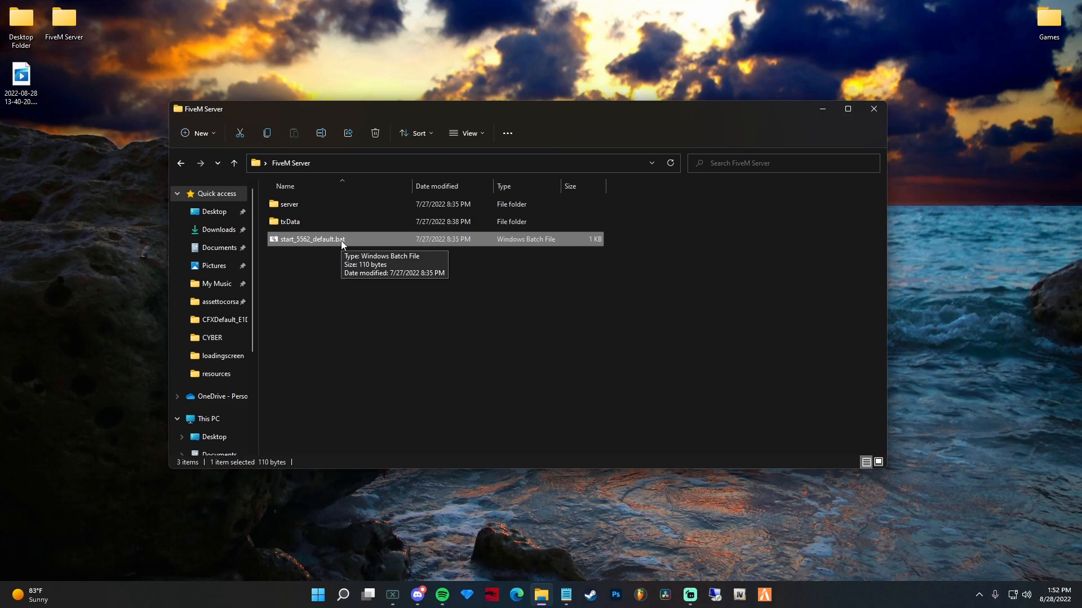
{"action": "double_click", "coordinate": [341, 242]}
{"action": "left_click_drag", "start_coordinate": [313, 107], "coordinate": [480, 107]}
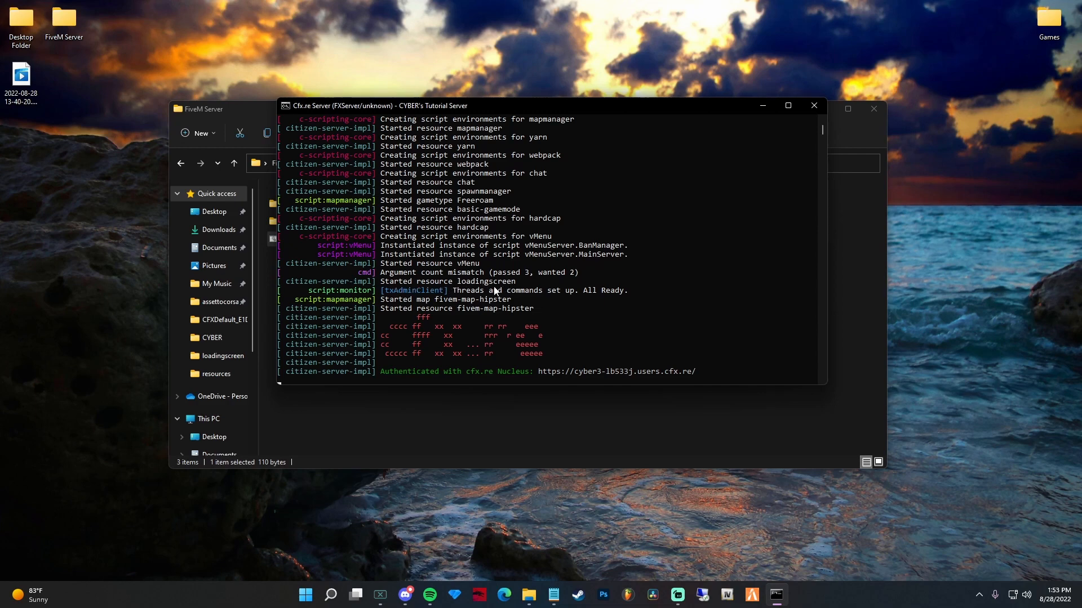
- Minimise the server console, launch the FiveM client and join the local DESKTOP-UE... server to test the custom loading screen
{"action": "left_click", "coordinate": [762, 106]}
{"action": "left_click", "coordinate": [752, 594]}
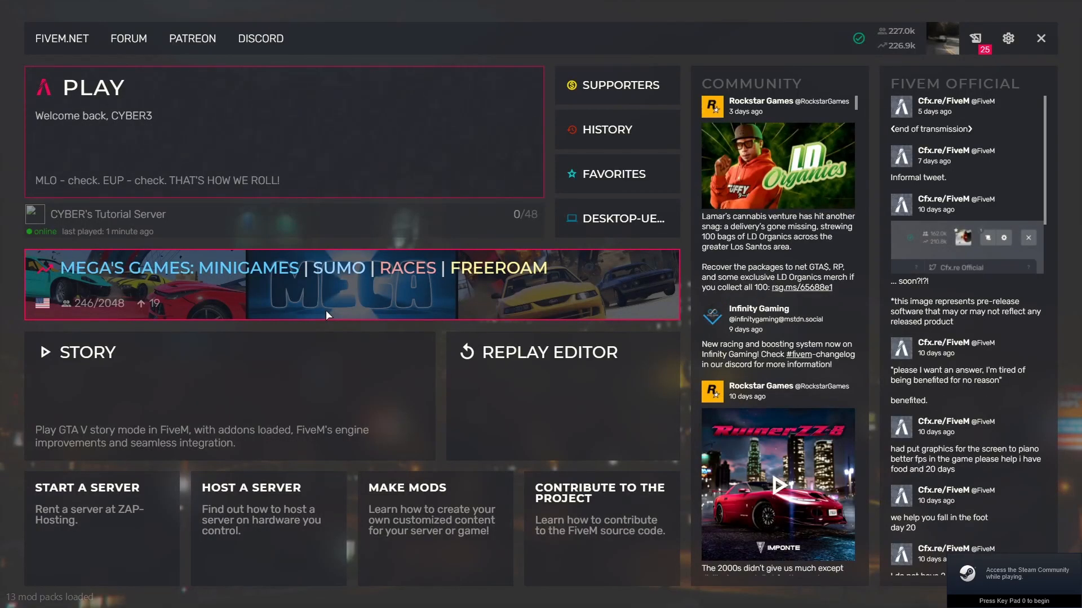
{"action": "left_click", "coordinate": [632, 217]}
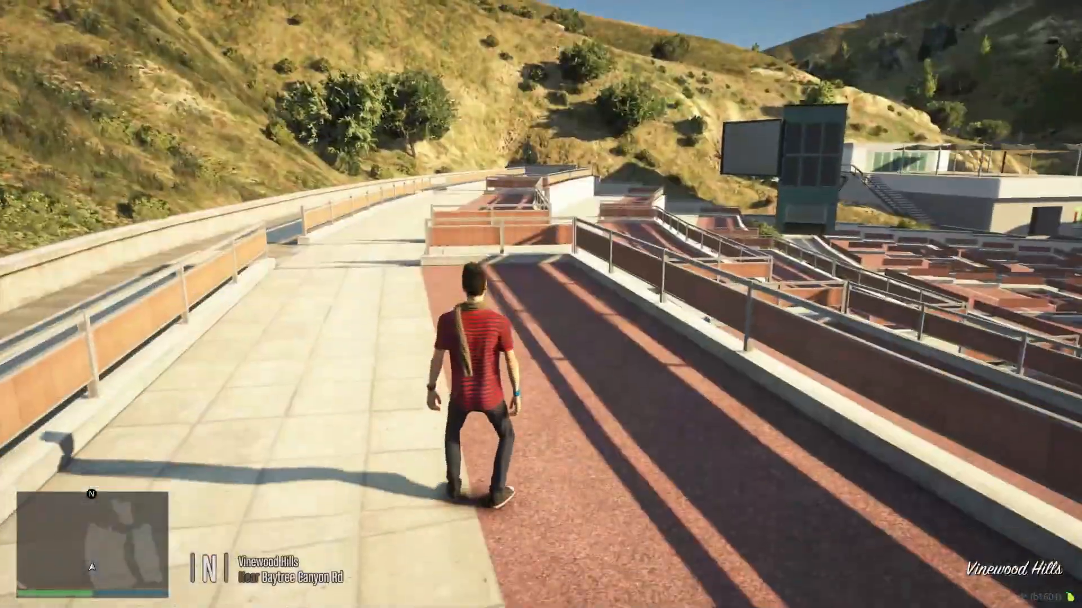
{"action": "key", "text": "w"}
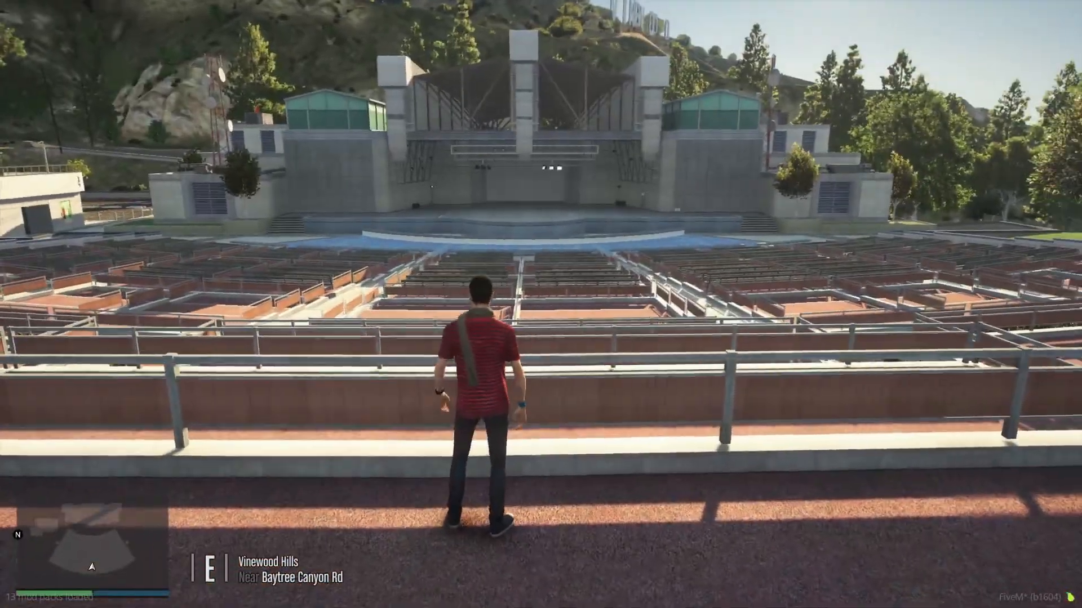
{"action": "key", "text": "a"}
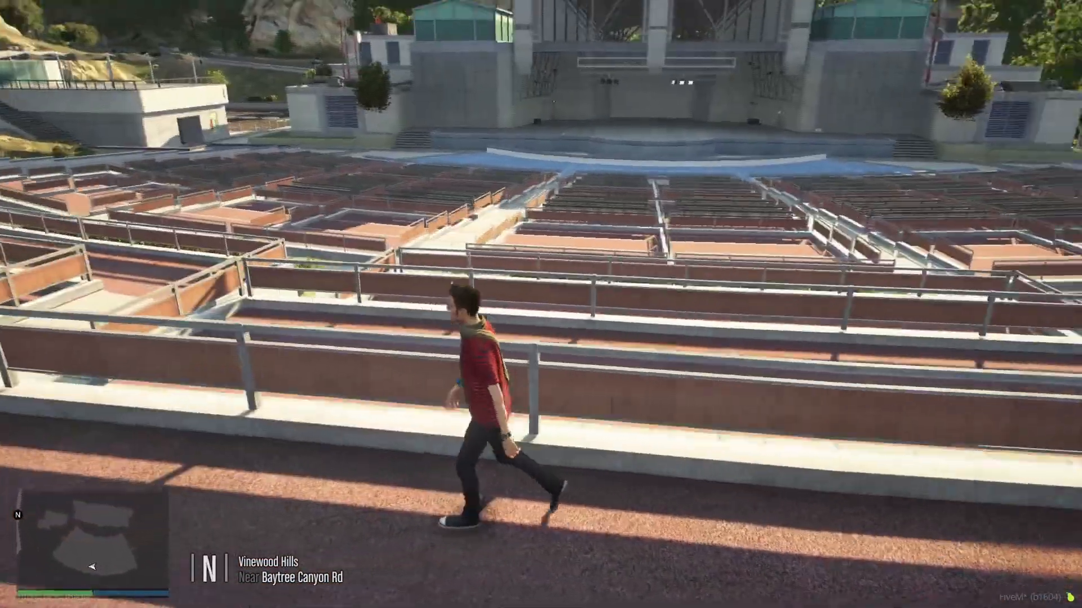
{"action": "key", "text": "w"}
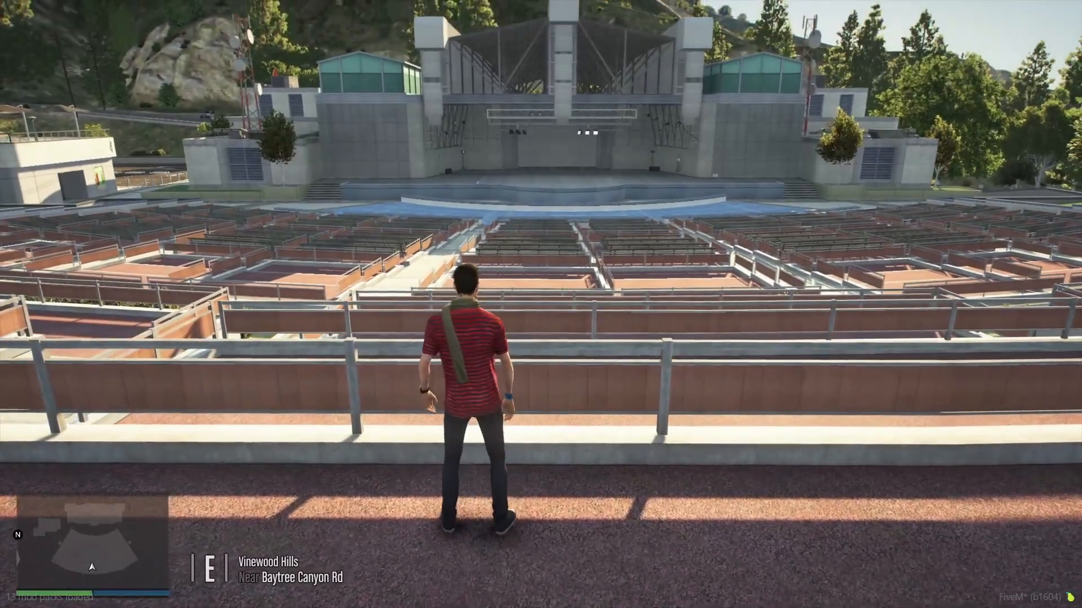
{"action": "key", "text": "s"}
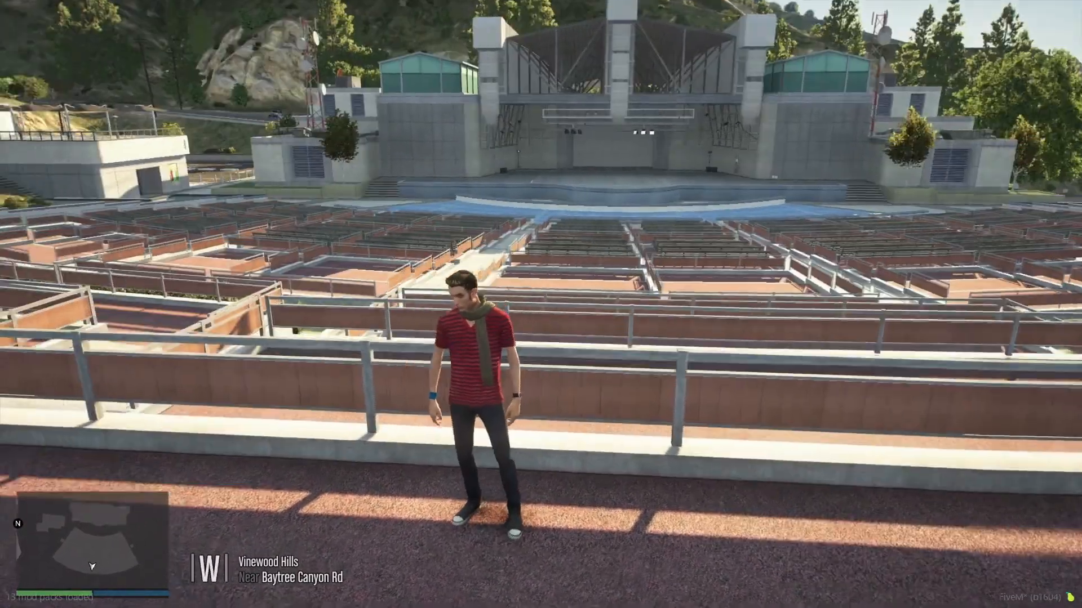